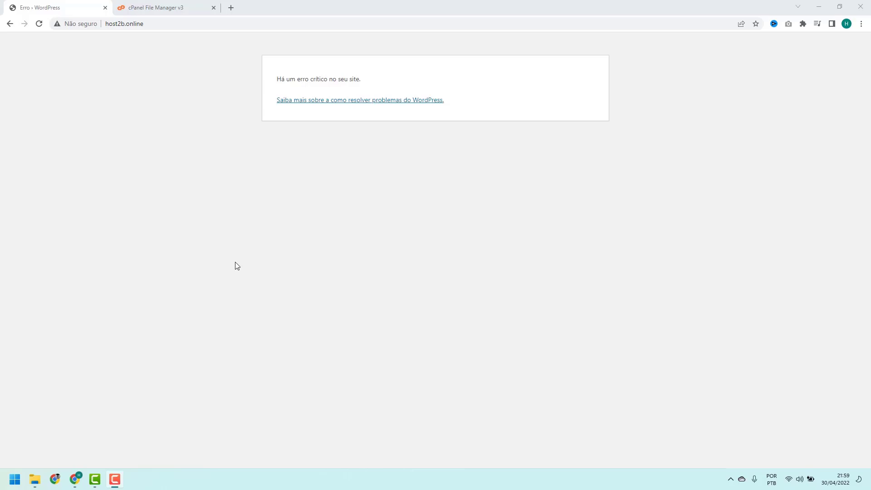
Switch to the cPanel File Manager and open wp-config.php from the public_html folder for editing
left_click(178, 11)
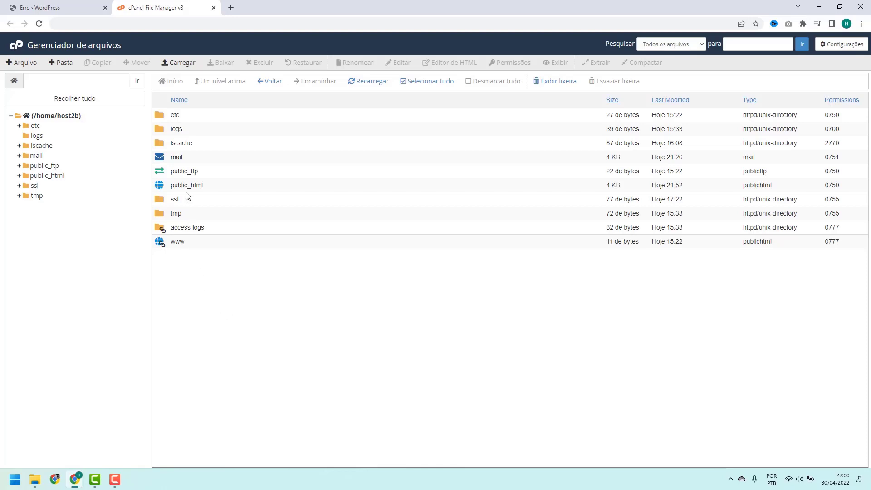
double_click(210, 191)
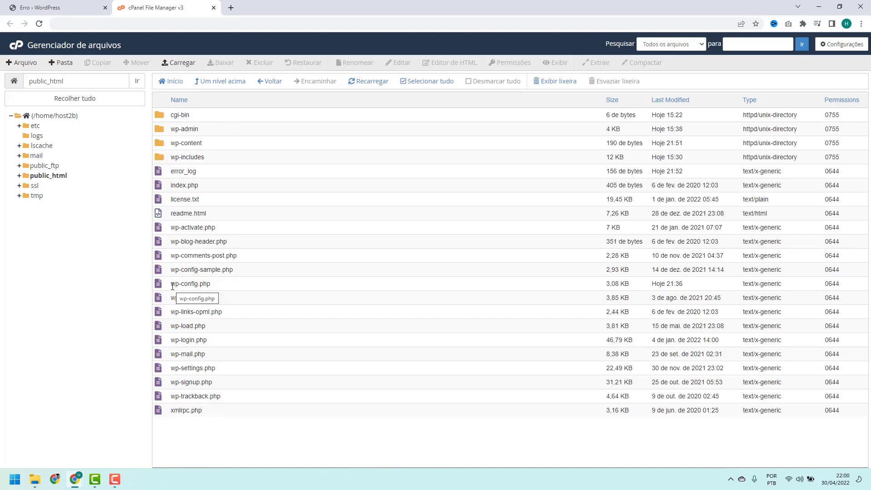
left_click(213, 284)
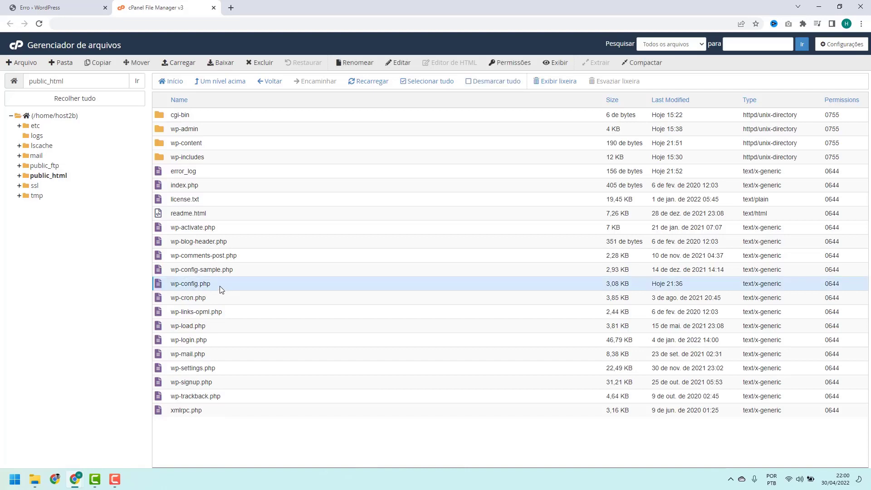
right_click(219, 286)
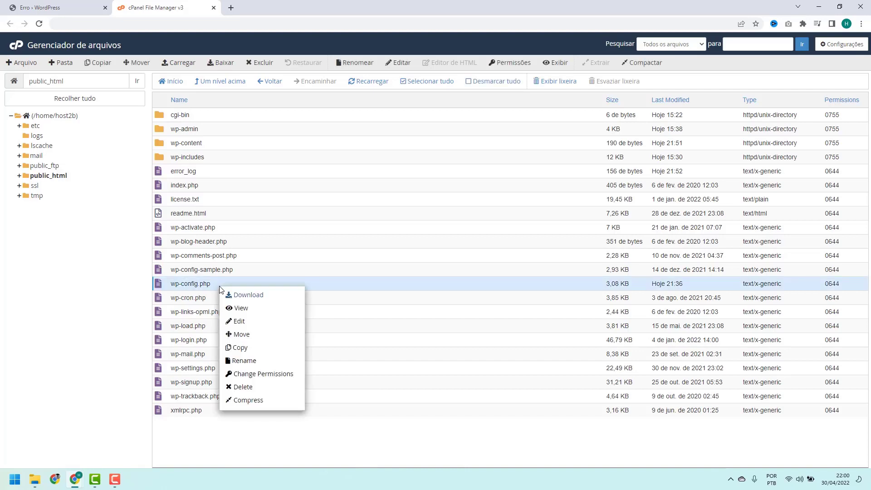
left_click(240, 322)
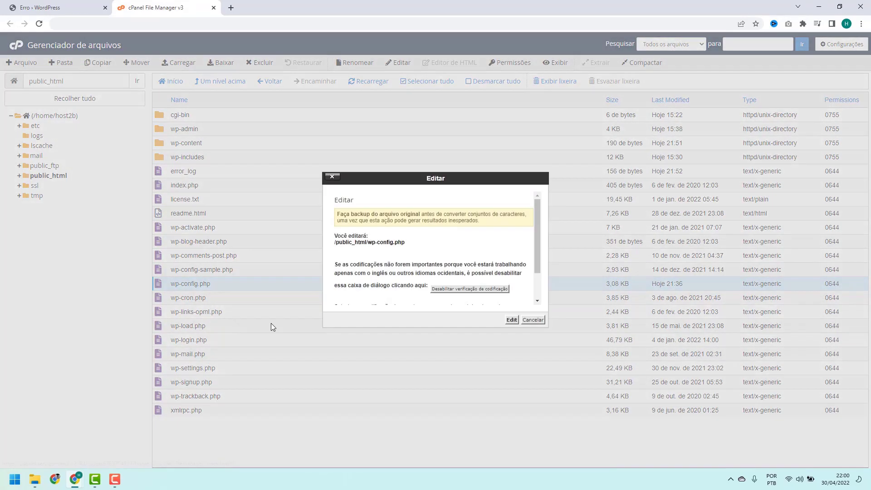
left_click(512, 321)
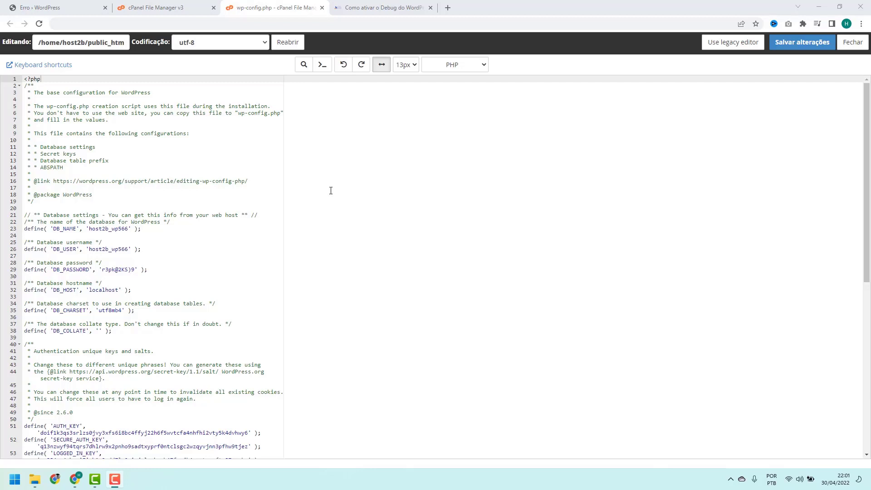
Copy the WP_DEBUG comment and define lines from the article "Como ativar o Debug do WordPress"
left_click(380, 8)
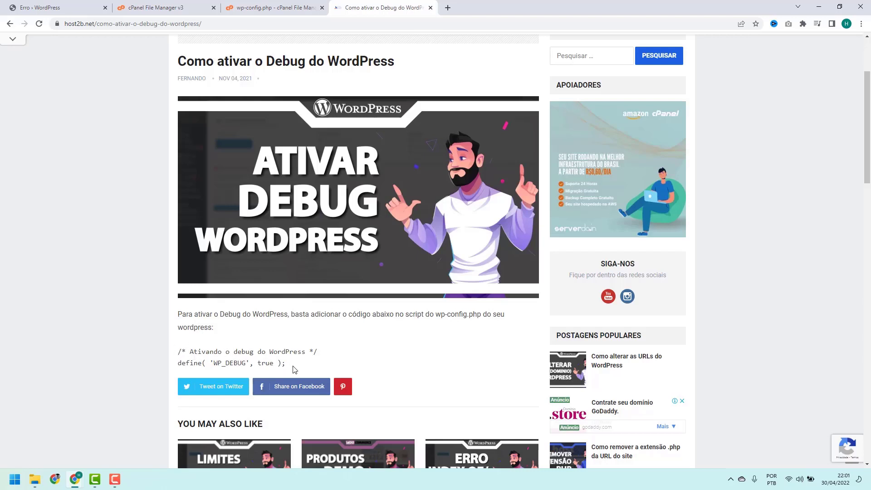
left_click_drag(290, 364, 178, 353)
key("ctrl+c")
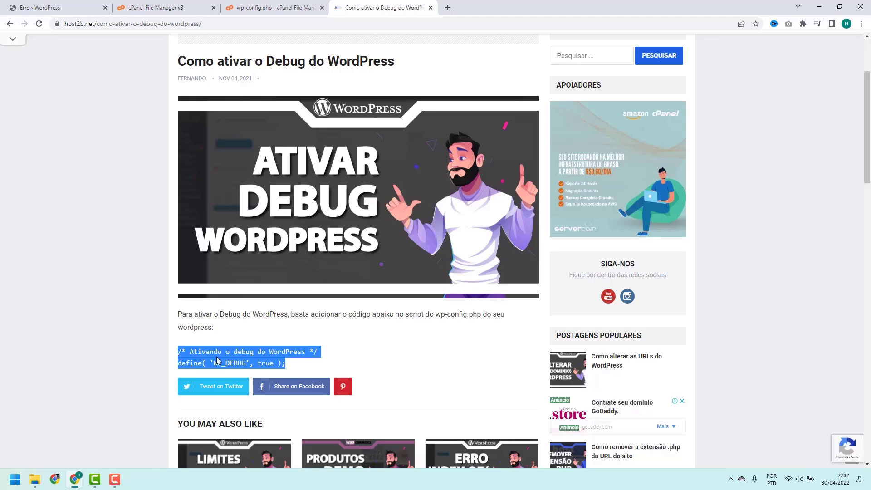
Paste the copied WP_DEBUG true code on a new line below <?php in wp-config.php and save the changes
left_click(289, 8)
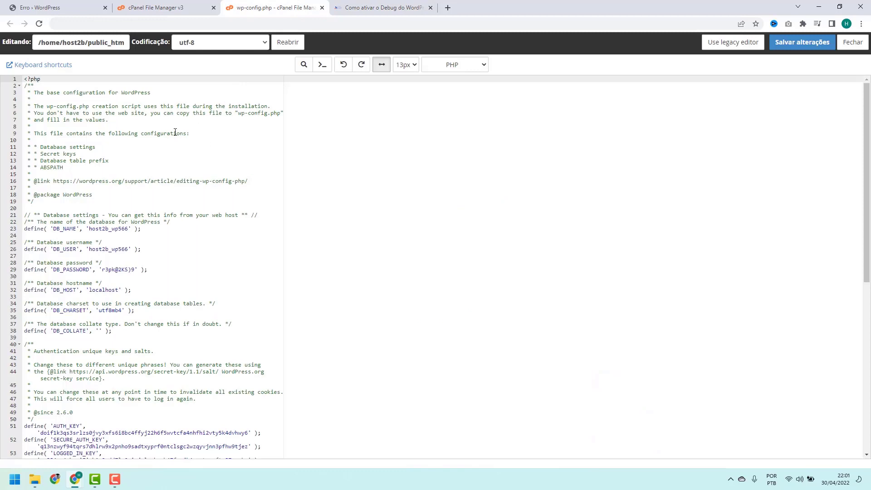
left_click_drag(41, 79, 30, 79)
left_click(30, 79)
key("End")
key("Return")
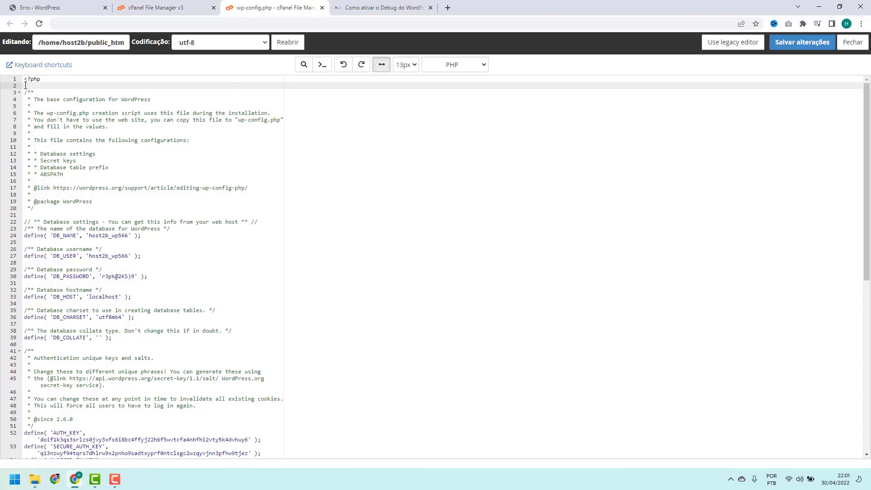
key("ctrl+v")
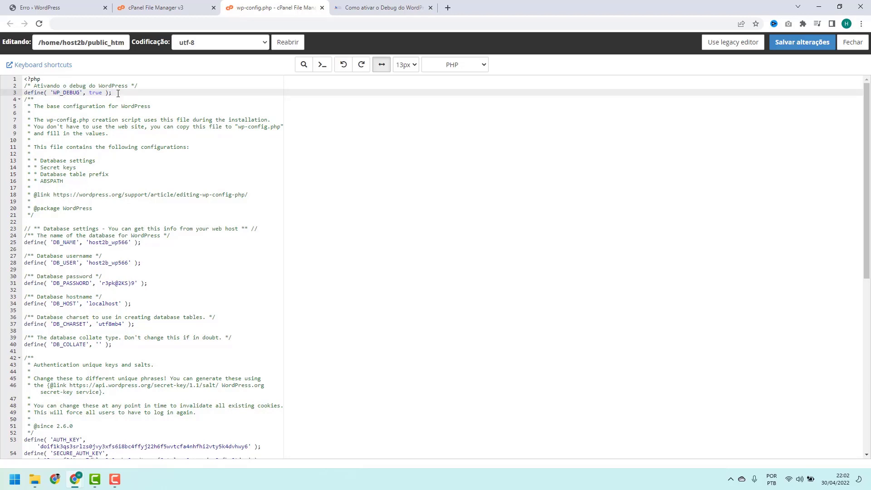
left_click(136, 98)
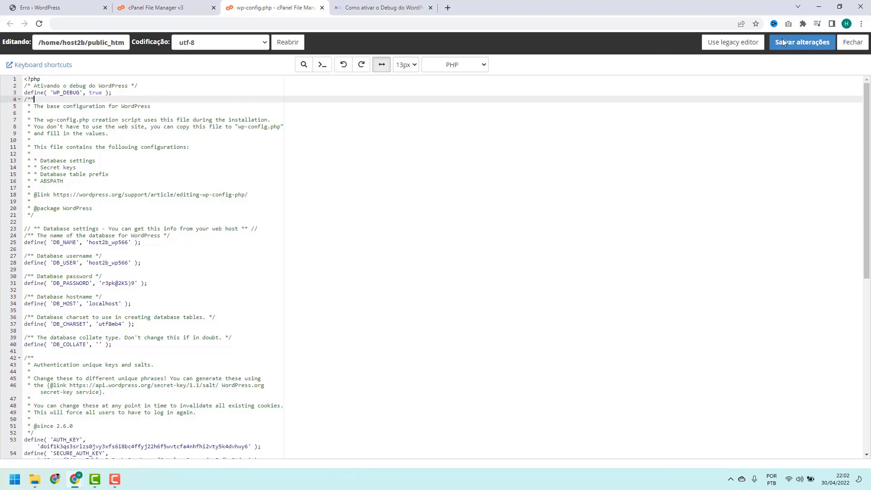
left_click(809, 49)
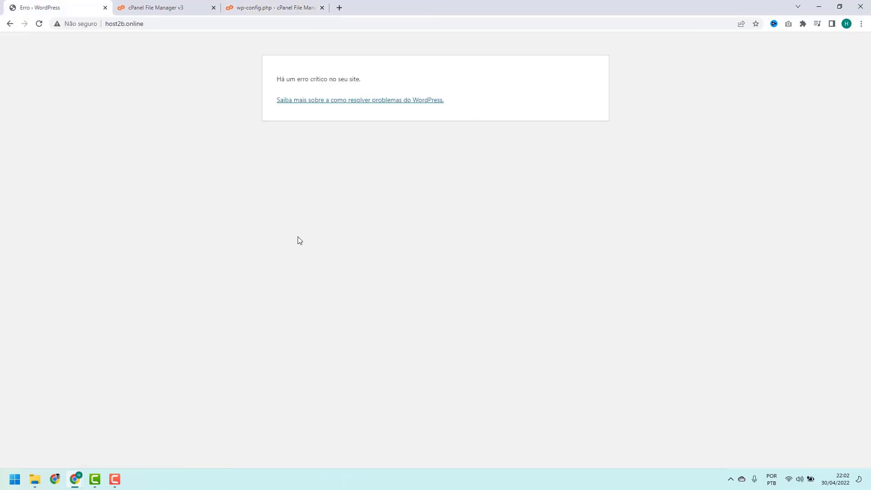
Reload the host2b.online site and examine the folder path, plugin name, file and line number in the parse error
left_click(44, 26)
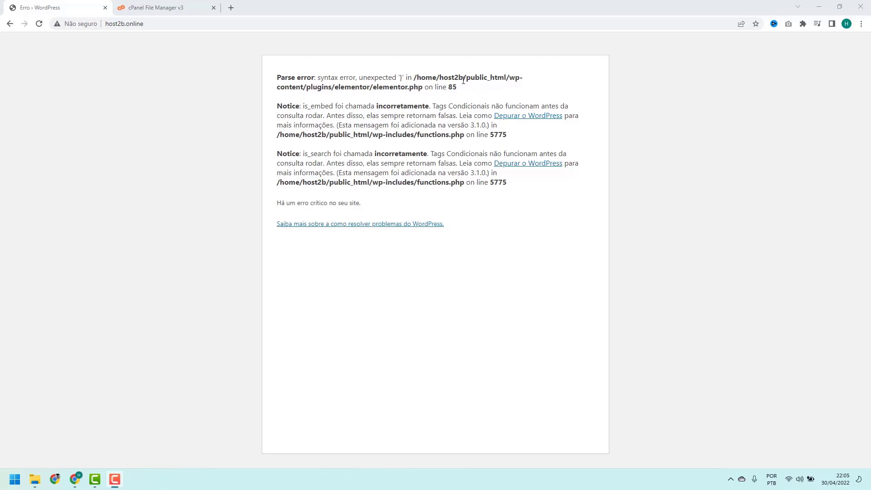
left_click_drag(466, 79, 503, 81)
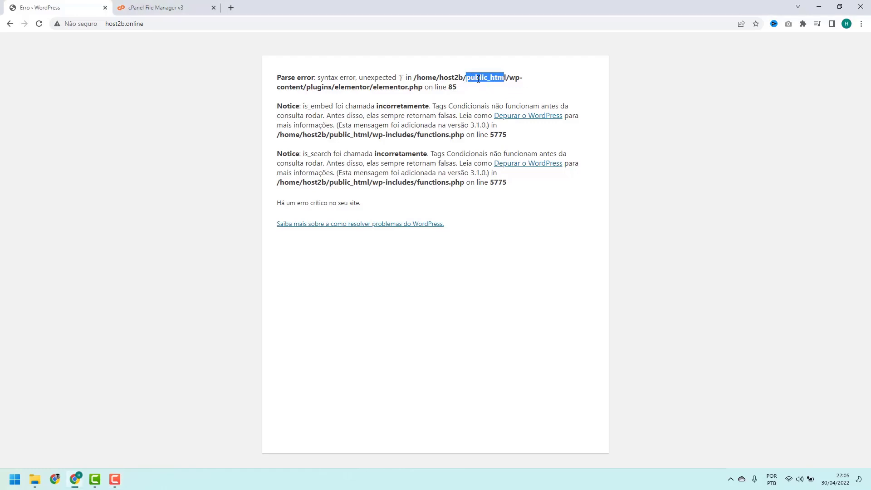
left_click(505, 79)
left_click_drag(509, 78, 298, 91)
left_click(508, 79)
left_click(506, 80)
left_click(297, 92)
double_click(314, 87)
left_click(310, 87)
double_click(319, 87)
left_click_drag(275, 77, 434, 85)
left_click(433, 86)
double_click(320, 87)
left_click(319, 86)
double_click(342, 87)
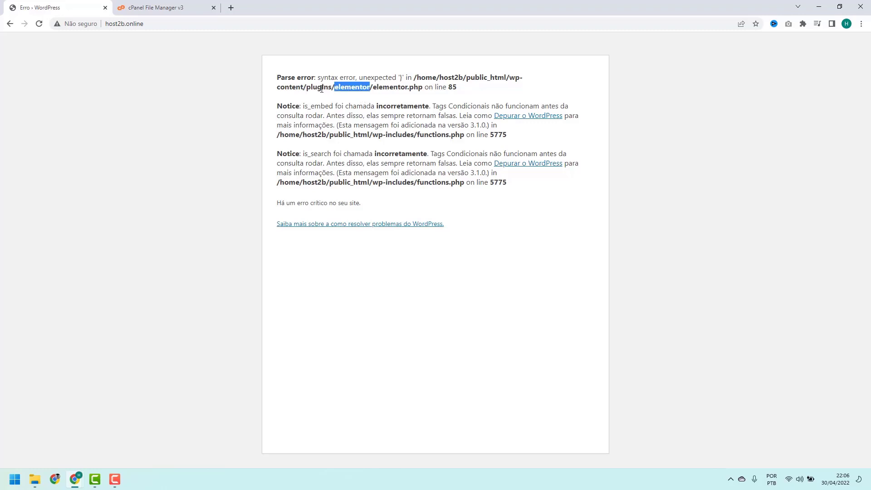
left_click(342, 89)
left_click_drag(509, 77, 522, 77)
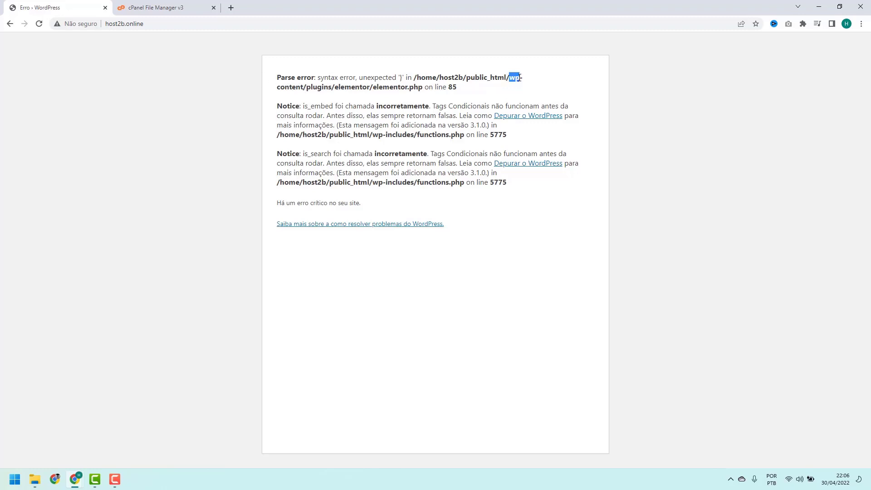
left_click_drag(276, 87, 296, 87)
left_click(296, 87)
double_click(318, 88)
left_click(316, 86)
double_click(314, 86)
left_click(314, 86)
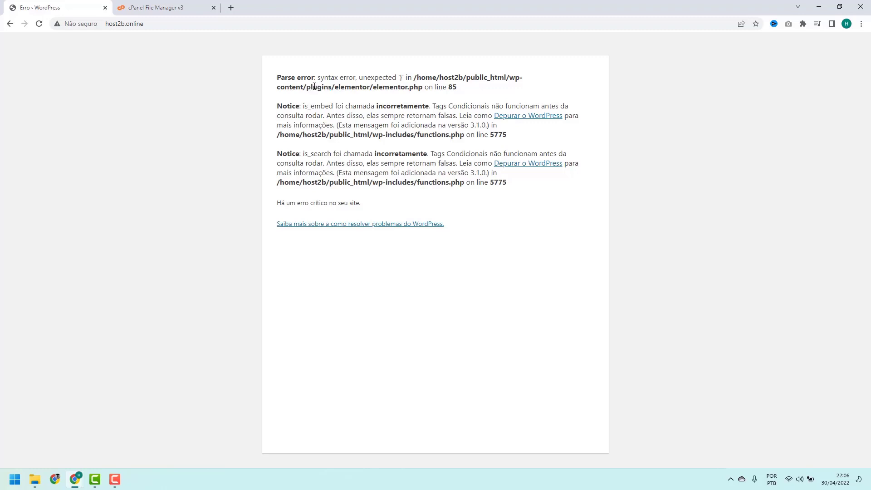
double_click(340, 86)
left_click(347, 91)
left_click_drag(373, 87, 448, 88)
left_click(425, 87)
left_click_drag(374, 86, 457, 91)
left_click(457, 91)
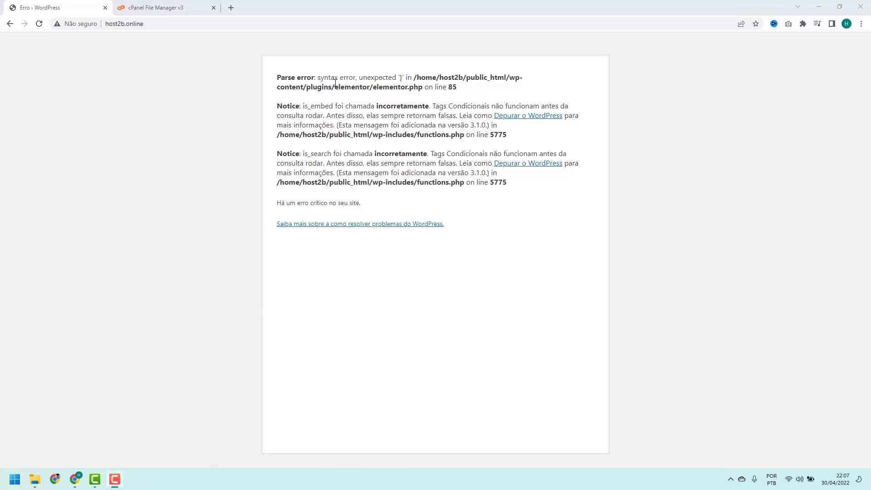
double_click(353, 87)
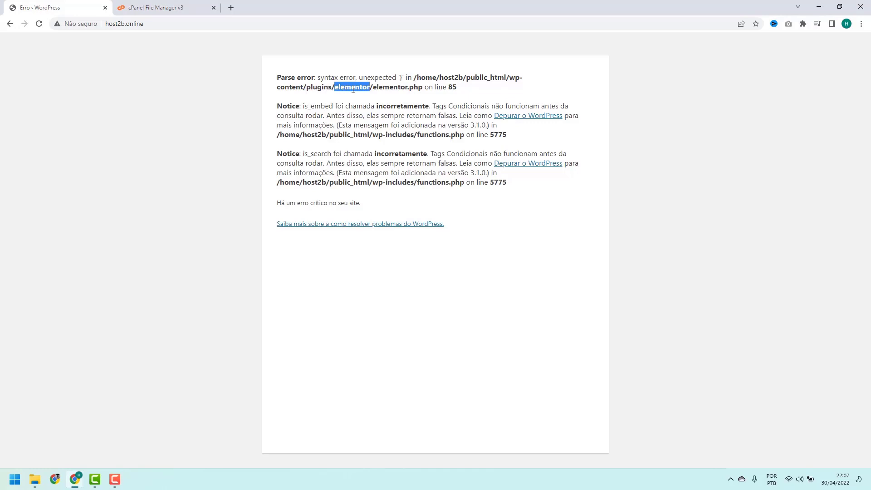
left_click(353, 90)
Open the public_html/wp-content/plugins folder in the cPanel File Manager
left_click(158, 7)
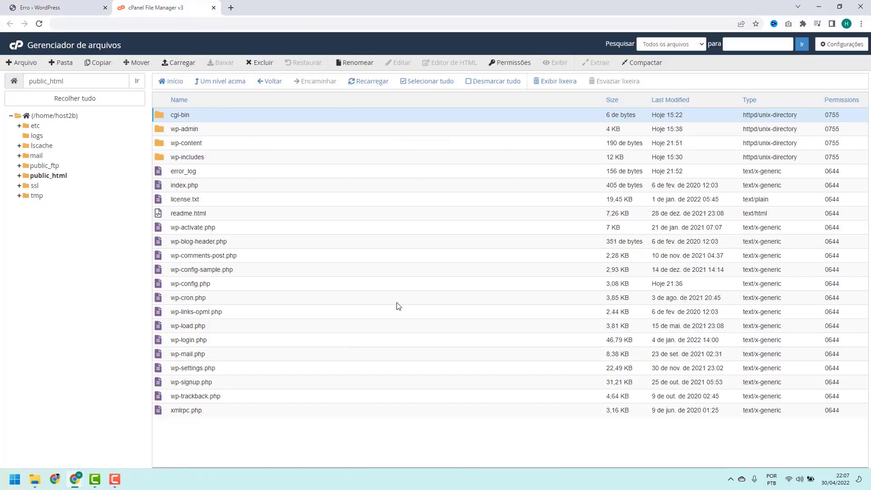
double_click(212, 144)
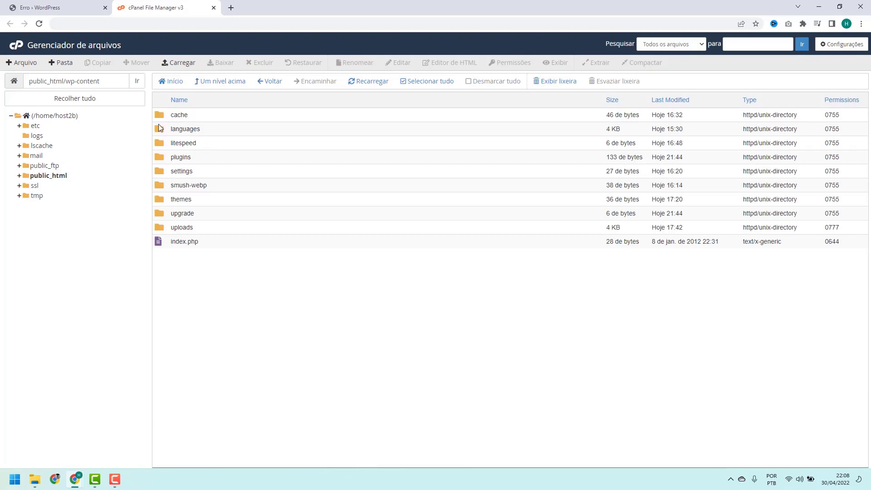
double_click(197, 160)
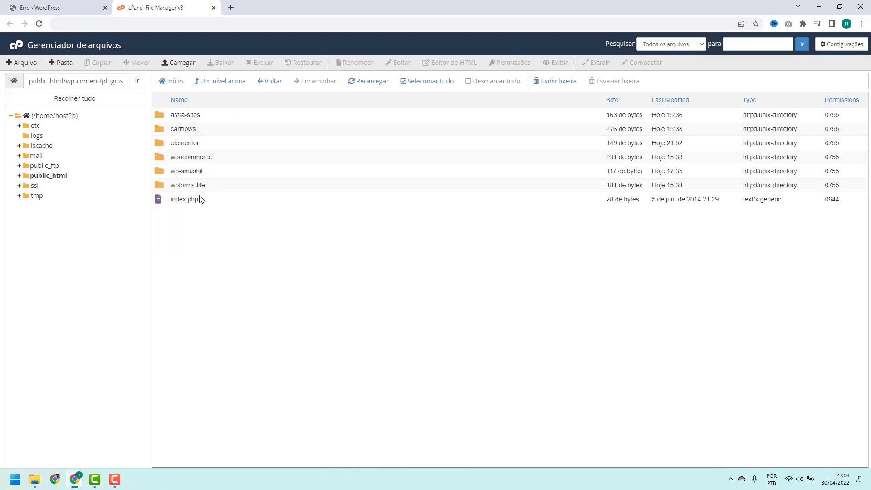
Rename the elementor plugin folder to elementor-antigo and reload the host2b.online site
left_click(210, 146)
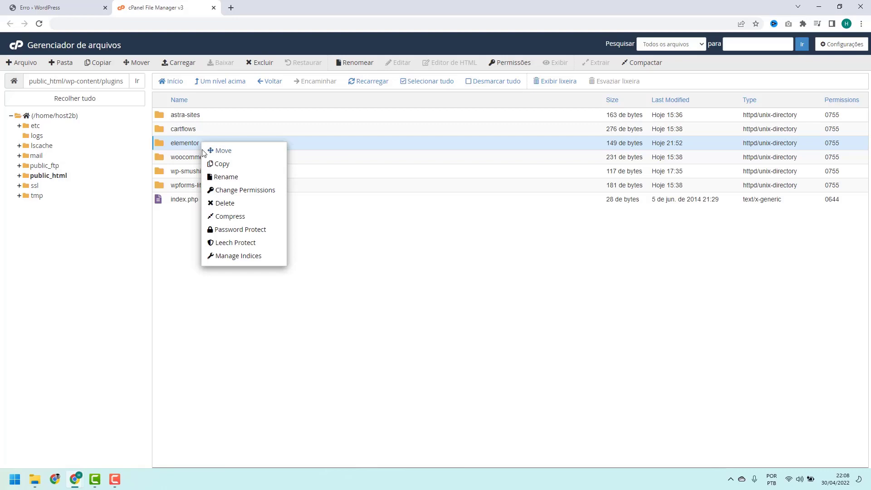
left_click(212, 177)
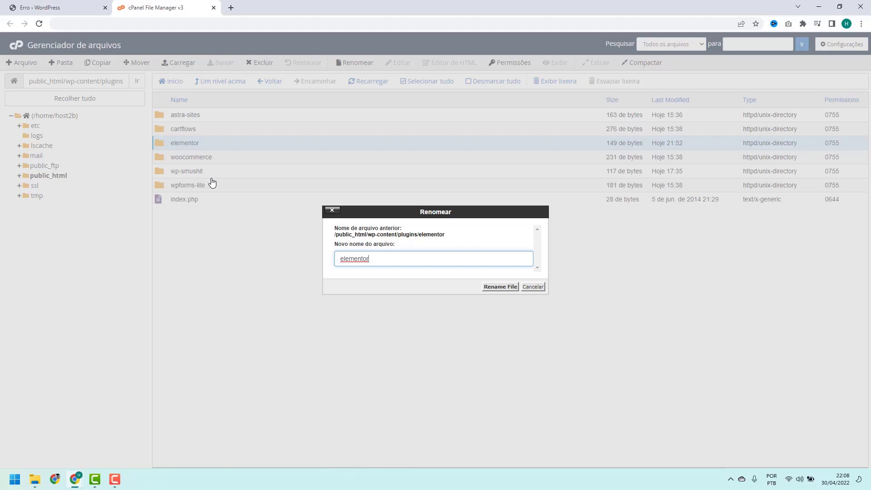
type("-antigo")
left_click(499, 293)
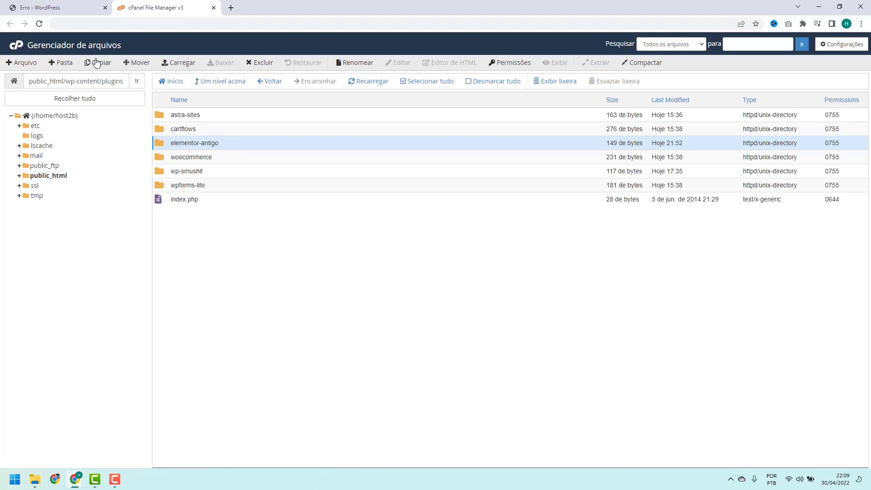
left_click(58, 9)
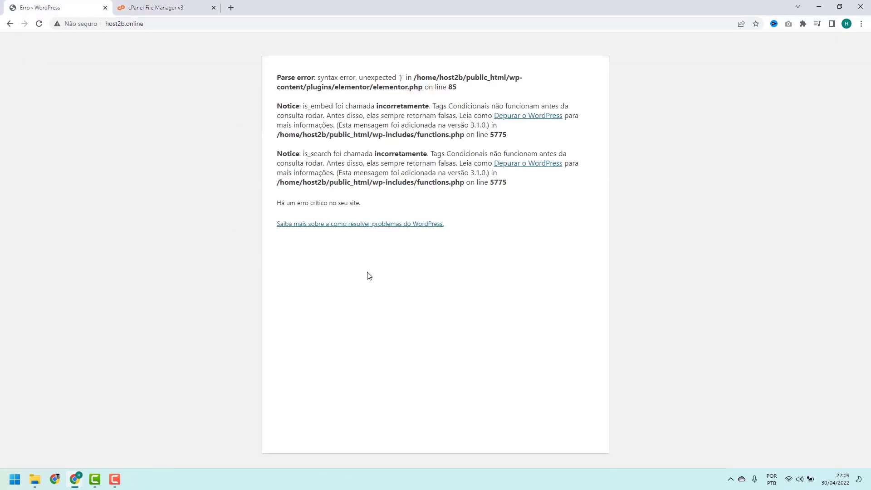
left_click(39, 24)
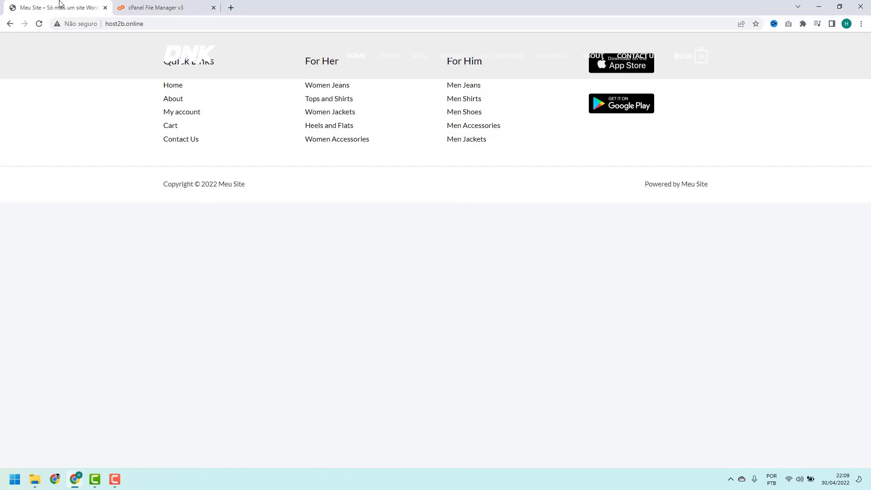
Go to host2b.online/wp-admin and log in as admin with the account password
left_click(165, 26)
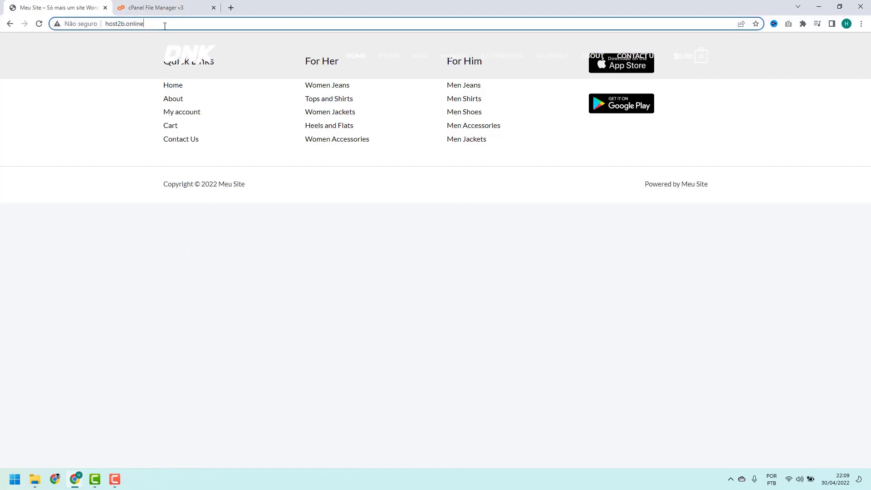
type("/wp-admin")
key("Return")
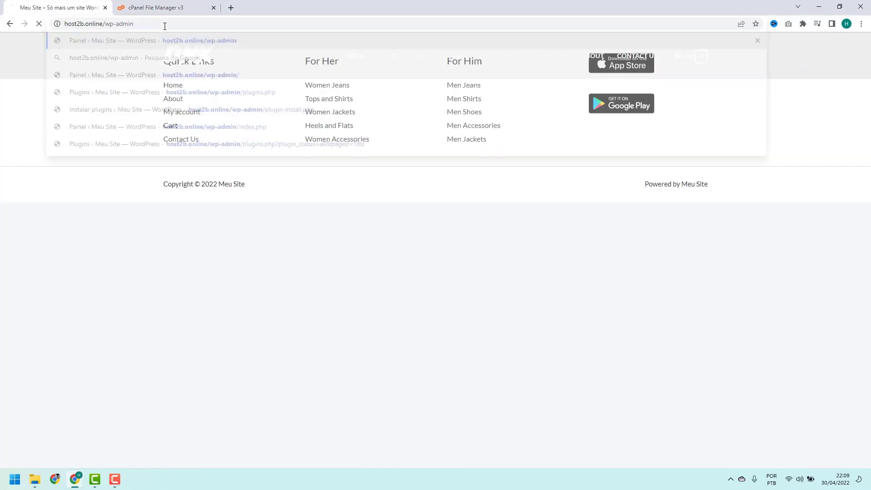
type("admin")
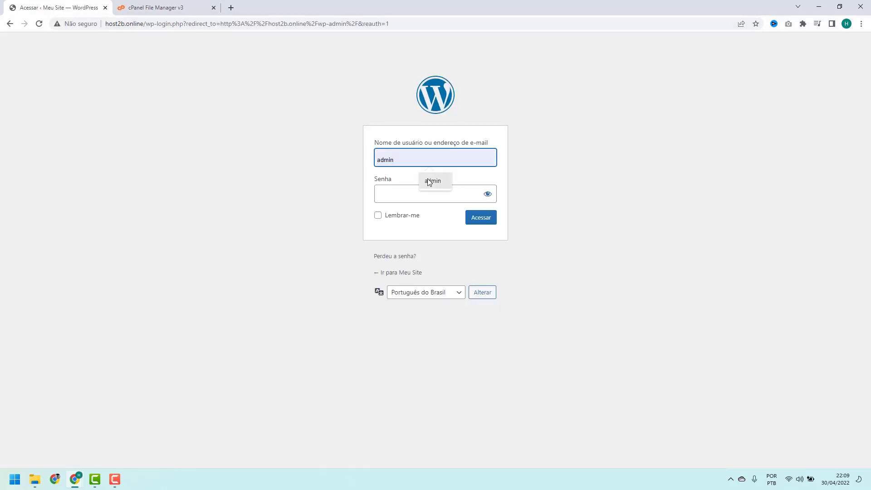
left_click(429, 181)
left_click(418, 194)
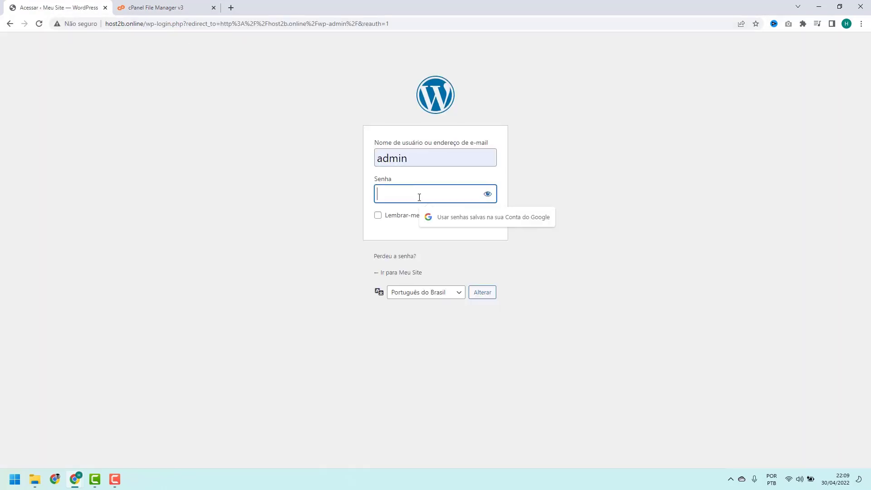
type("********")
key("Return")
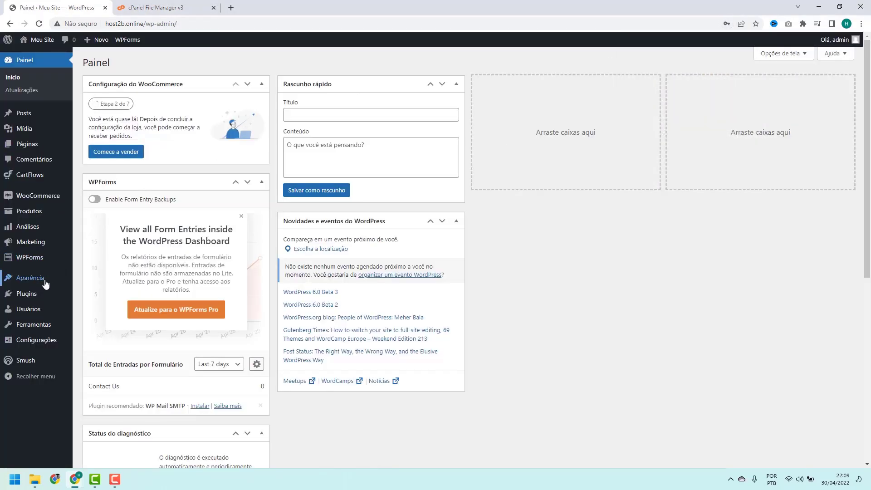
Delete the deactivated Elementor plugin from the installed plugins
left_click(32, 294)
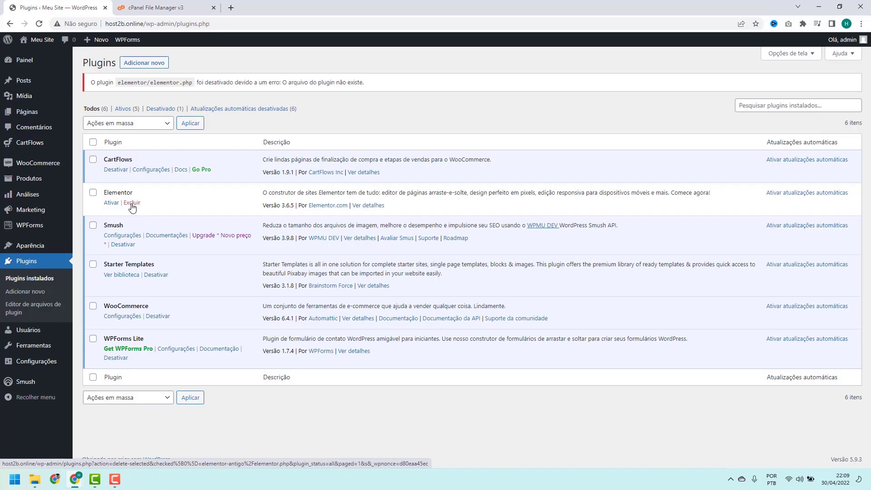
left_click(131, 202)
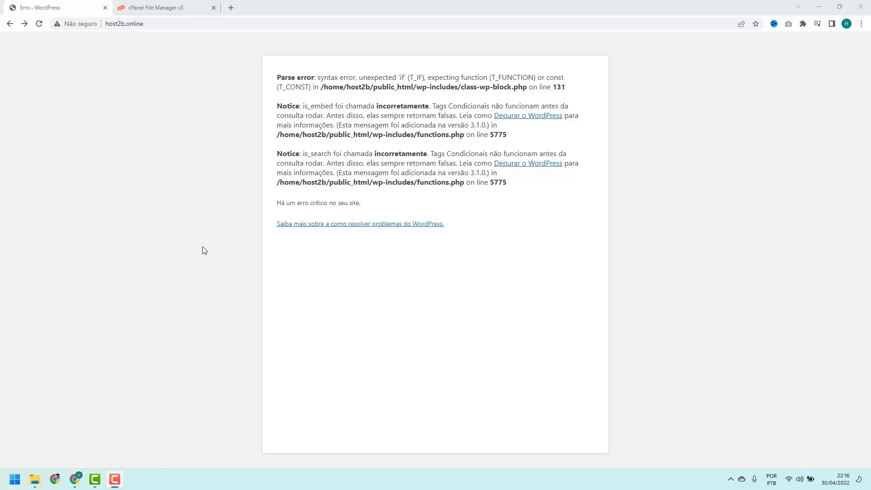
Examine the parse error on the host2b.online page for the faulty file's folder, file name and line number
left_click(279, 78)
left_click_drag(278, 78, 316, 78)
left_click(293, 73)
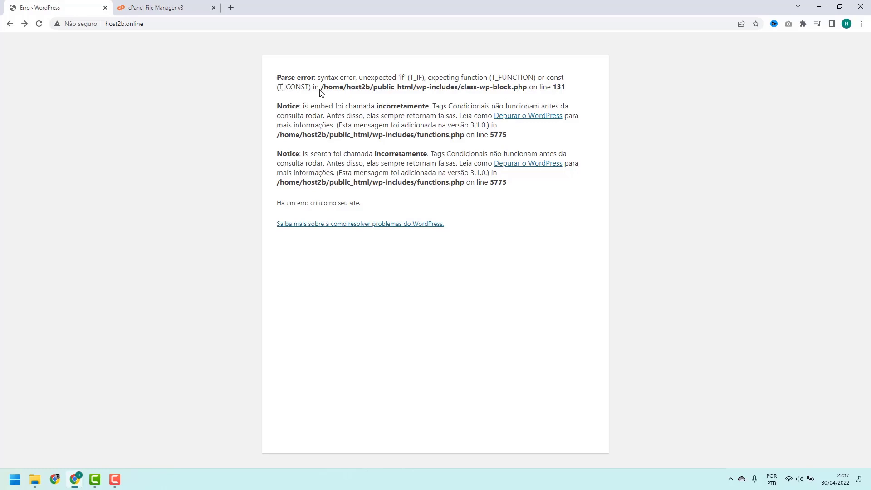
left_click_drag(370, 88, 409, 90)
left_click(409, 88)
left_click_drag(416, 89, 431, 88)
left_click(434, 86)
left_click_drag(415, 86, 458, 86)
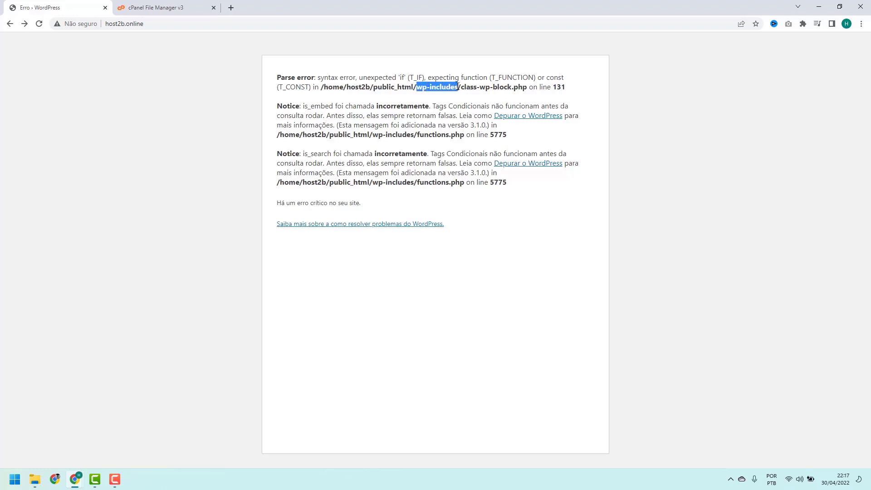
left_click(452, 85)
left_click_drag(416, 87, 456, 87)
left_click(456, 87)
left_click_drag(416, 87, 565, 86)
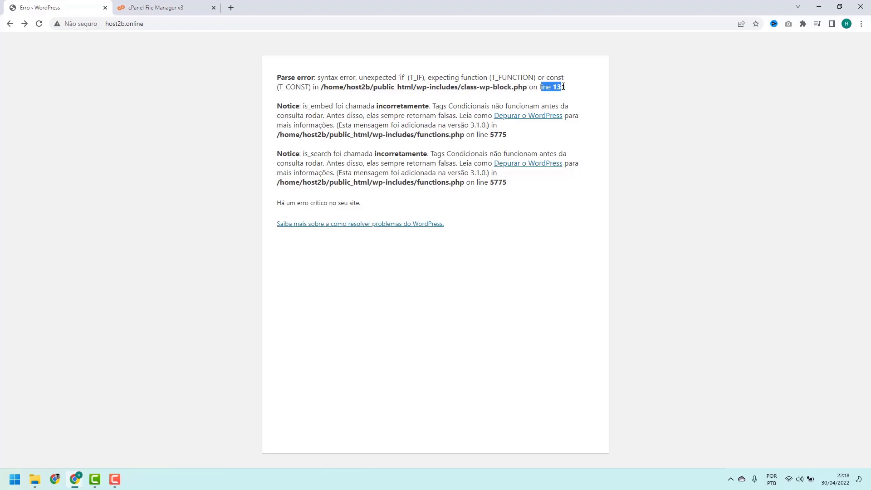
left_click(555, 85)
Open version.php from the public_html/wp-includes folder for editing in the cPanel File Manager
left_click(167, 10)
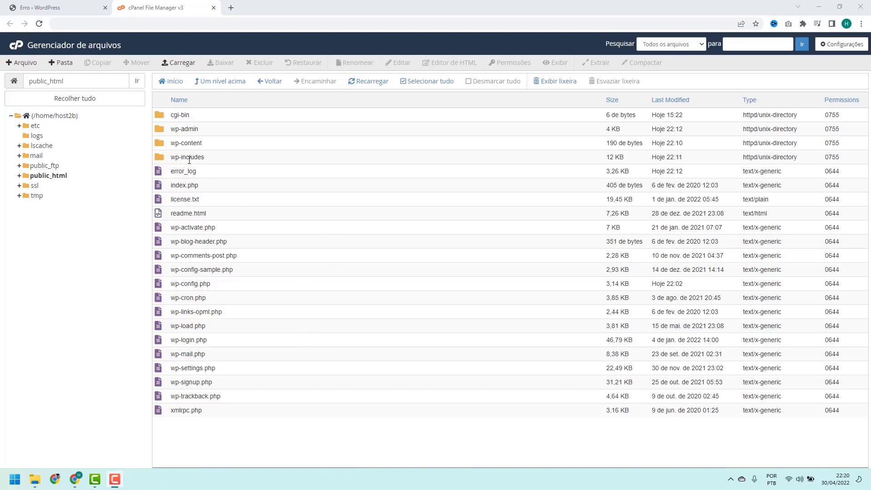
double_click(210, 160)
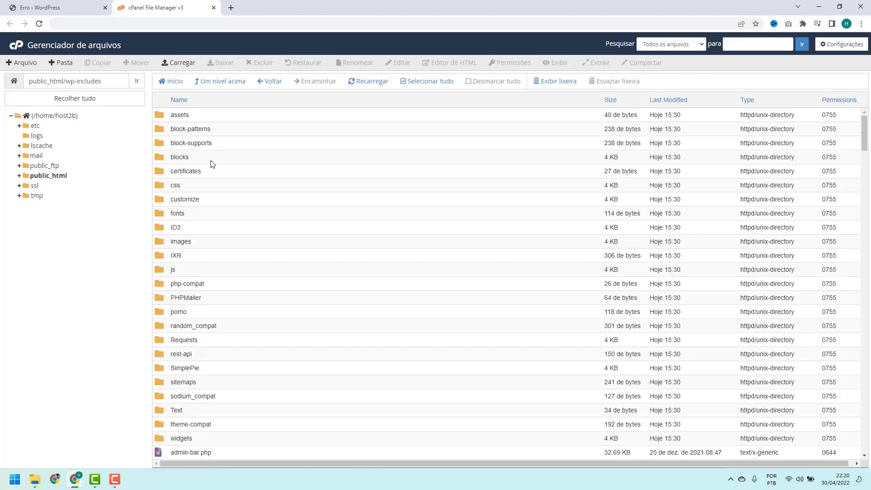
scroll(222, 132, "down", 20)
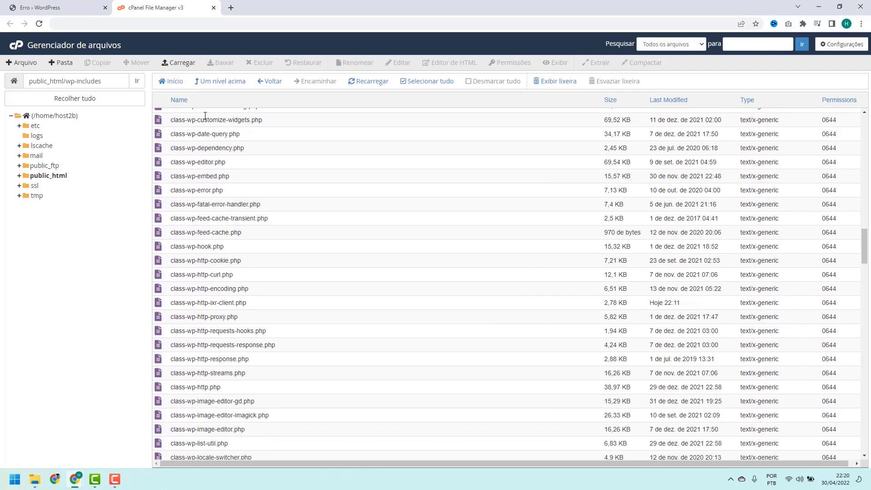
scroll(205, 116, "down", 20)
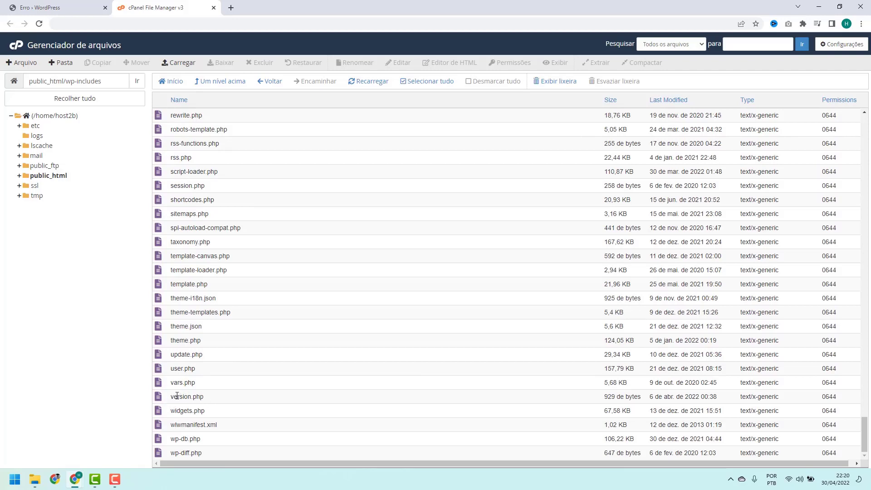
left_click(207, 397)
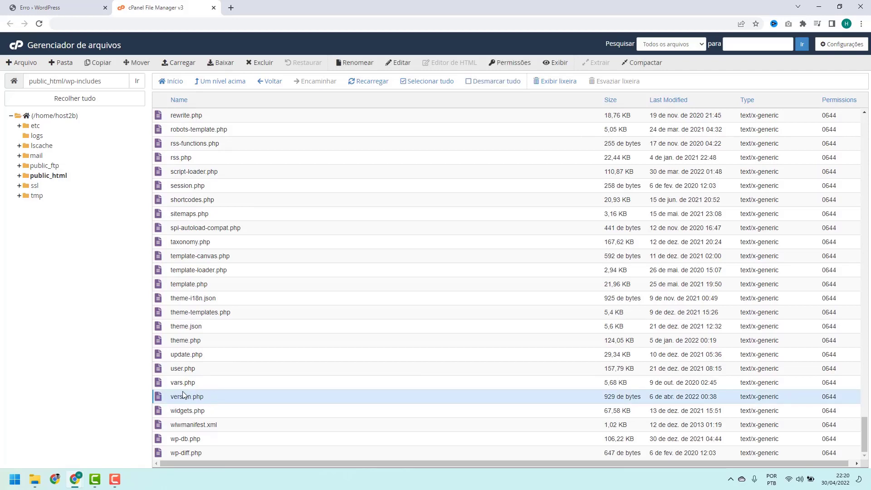
right_click(217, 400)
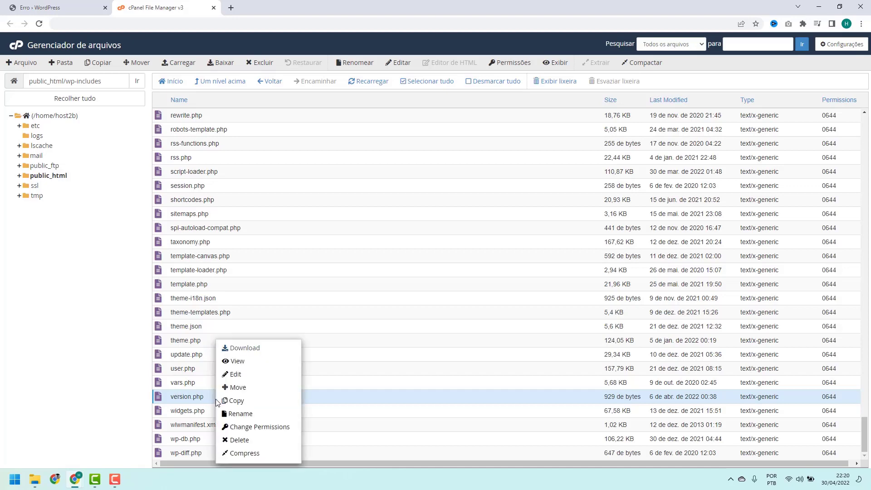
left_click(236, 375)
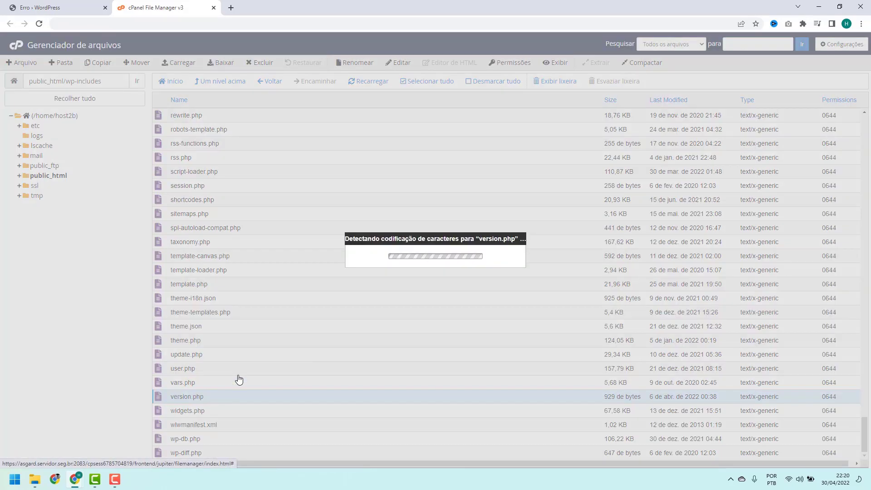
left_click(512, 320)
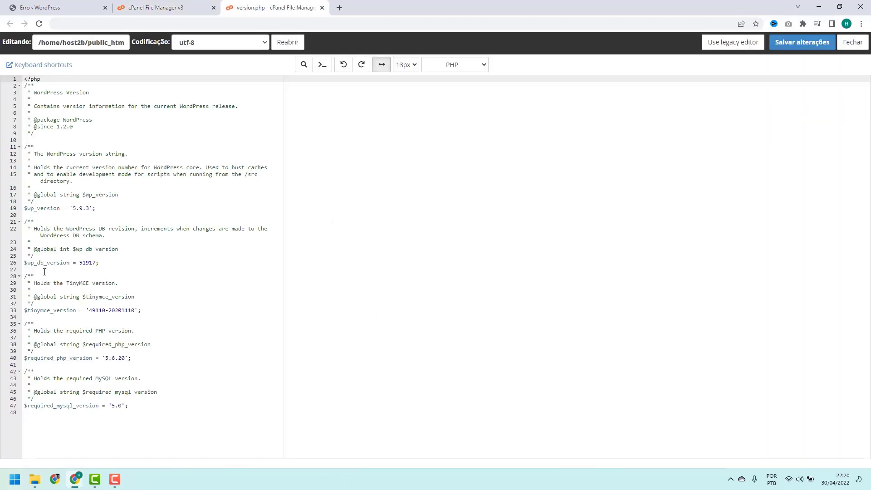
Check the $wp_version value in version.php and close the file
left_click(28, 208)
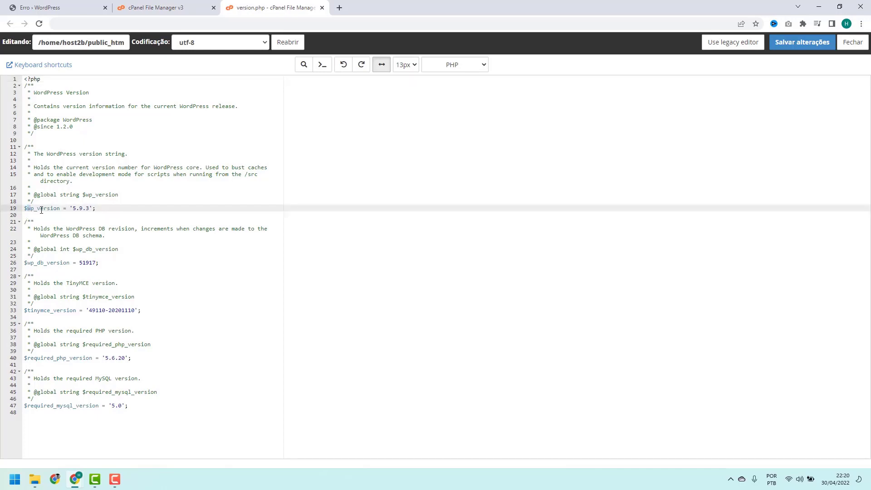
left_click_drag(41, 210, 70, 209)
left_click(74, 209)
key("shift+Right")
key("shift+Right")
key("shift+Right")
key("shift+Right")
key("shift+Right")
key("Right")
left_click_drag(88, 209, 74, 210)
left_click(322, 8)
Open wordpress.org in a new browser tab and dismiss the translation prompt
left_click(232, 8)
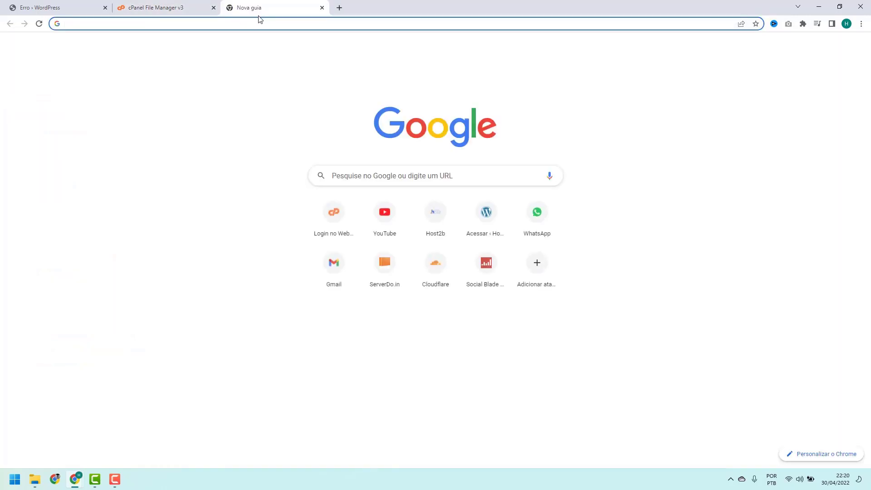
type("wordpress.or")
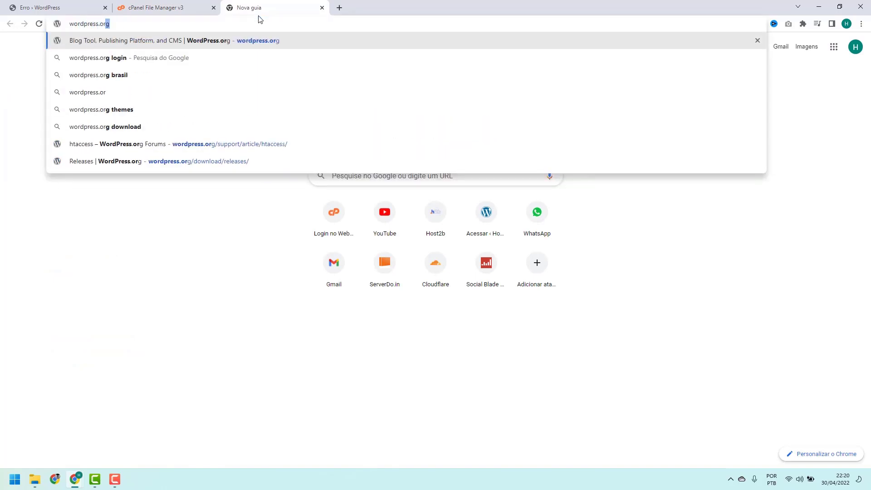
key("Return")
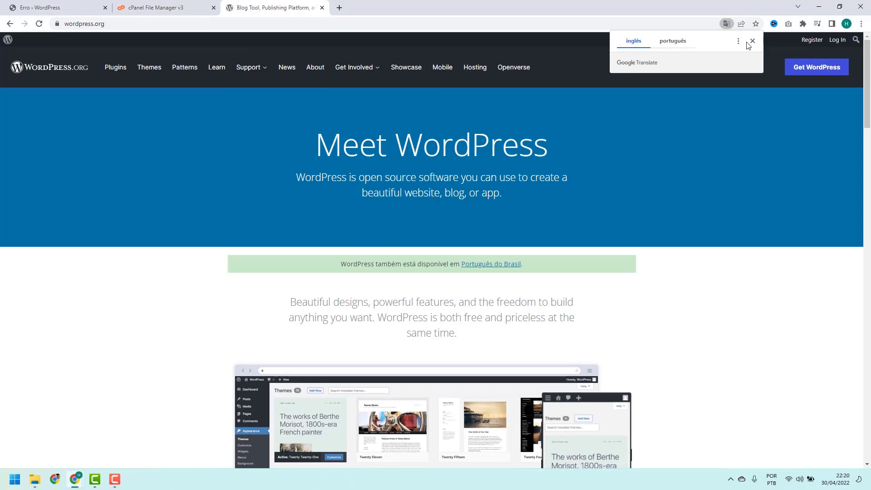
left_click(752, 41)
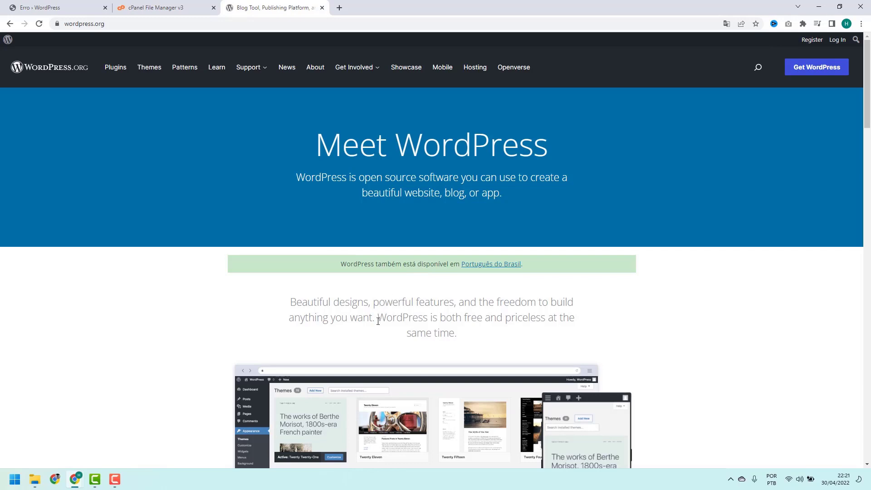
Go to the Get WordPress page and open the archive of all releases
left_click(812, 72)
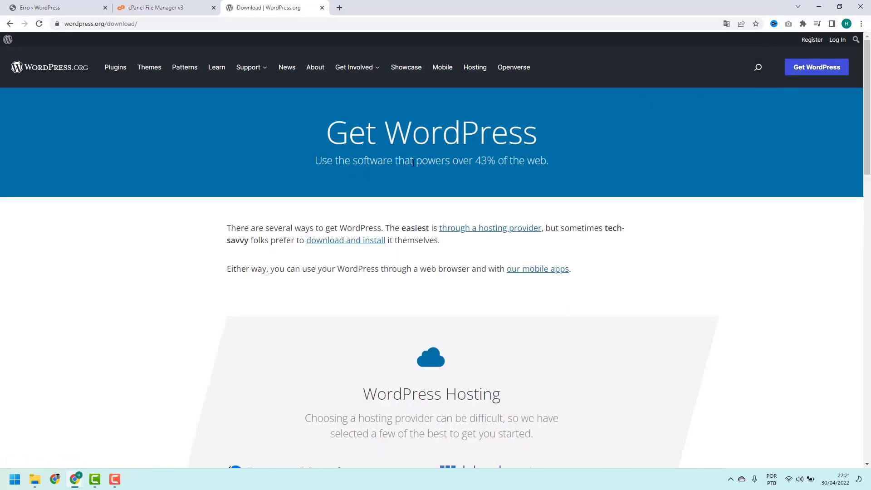
scroll(409, 157, "down", 9)
scroll(411, 157, "down", 3)
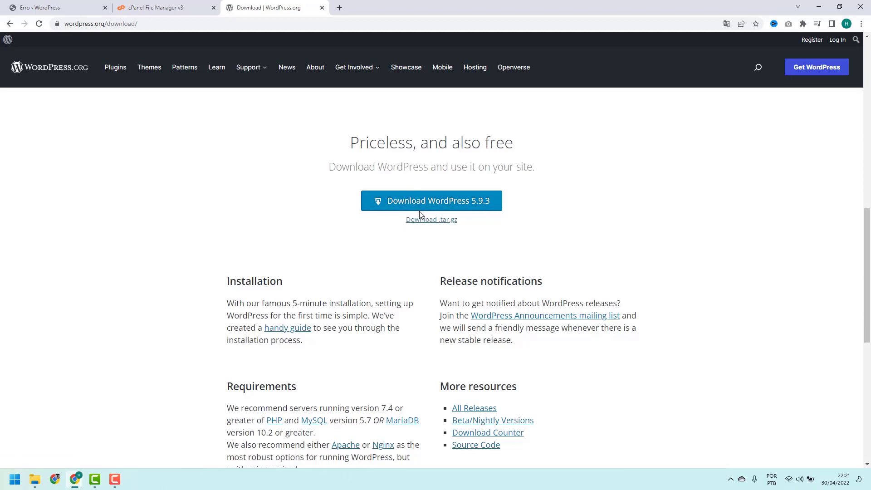
scroll(420, 216, "down", 1)
scroll(420, 215, "down", 3)
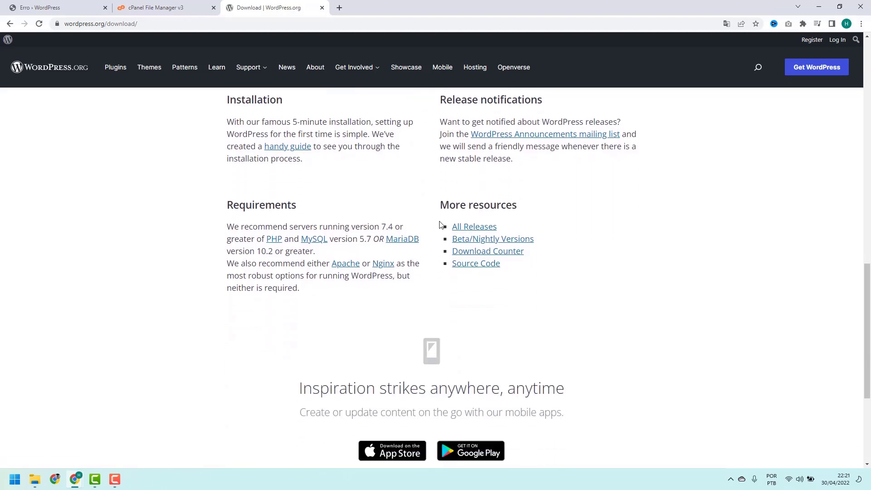
left_click(474, 229)
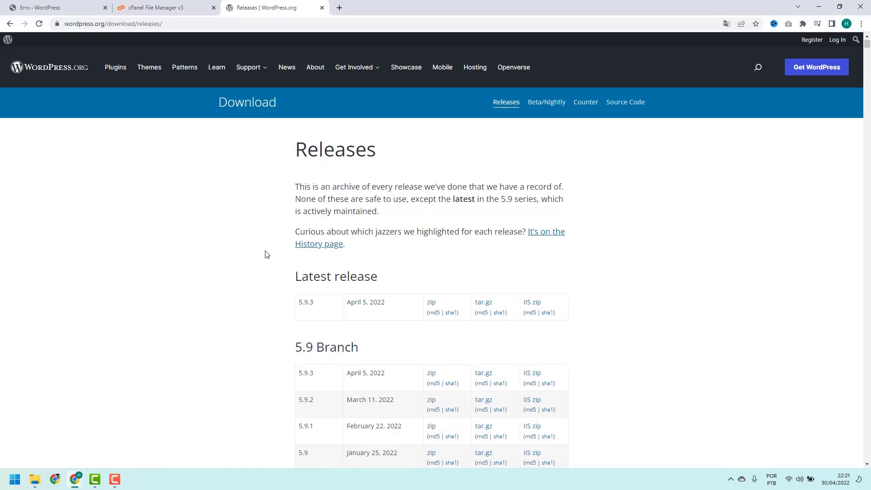
Look through the release archive to compare the available WordPress versions with the one installed on the site
scroll(266, 252, "down", 10)
scroll(267, 255, "down", 20)
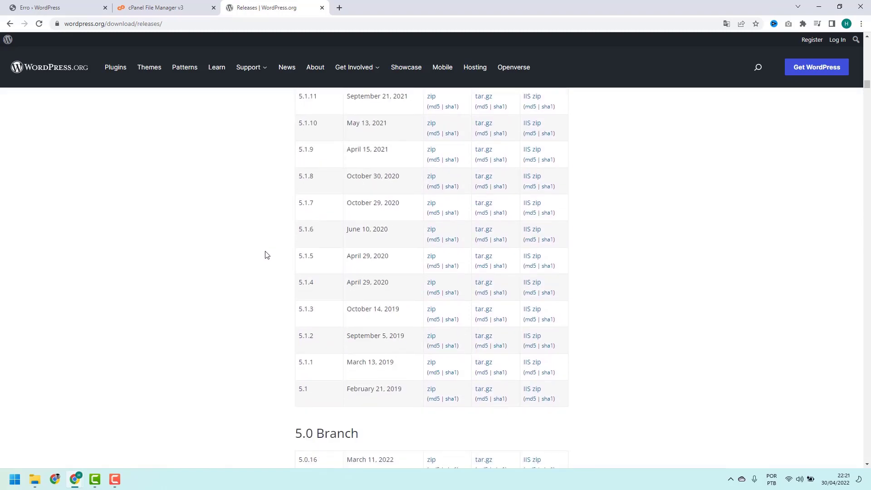
scroll(267, 255, "up", 20)
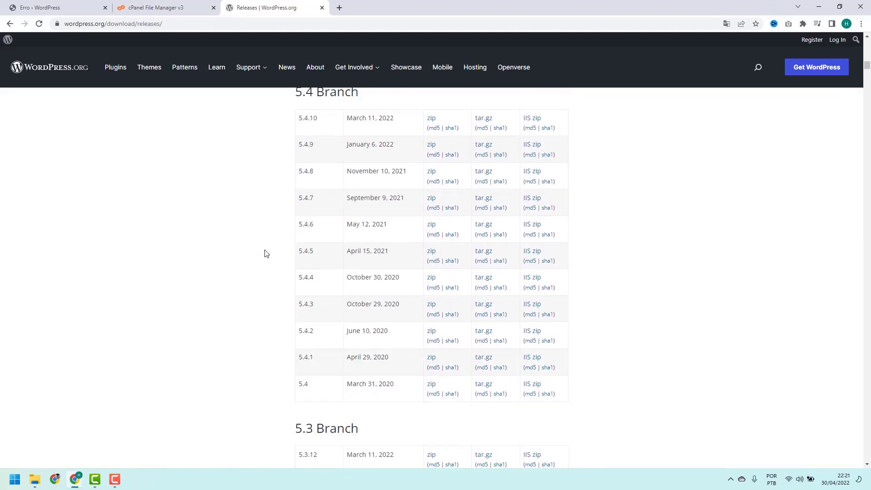
scroll(266, 253, "up", 15)
scroll(267, 253, "down", 3)
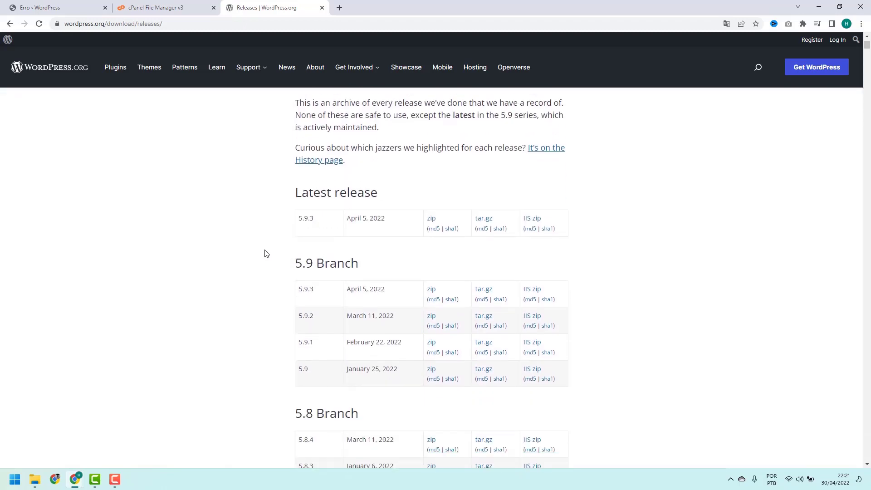
left_click_drag(296, 211, 311, 238)
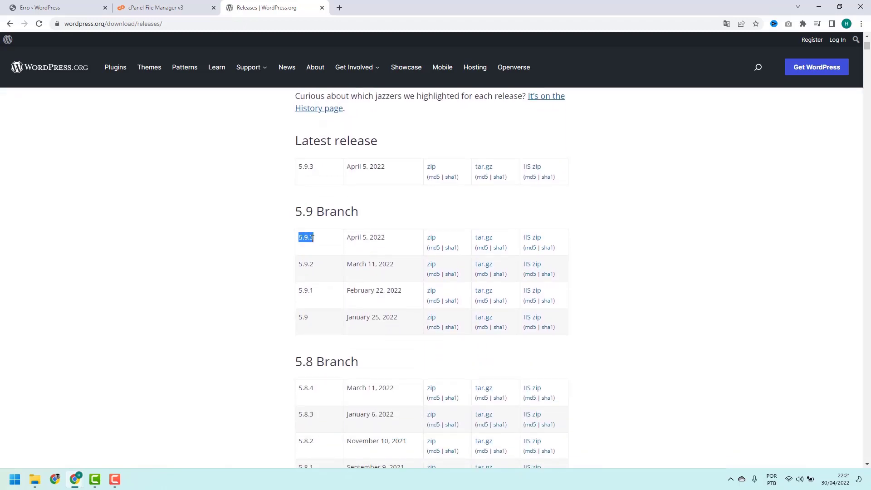
scroll(295, 253, "down", 15)
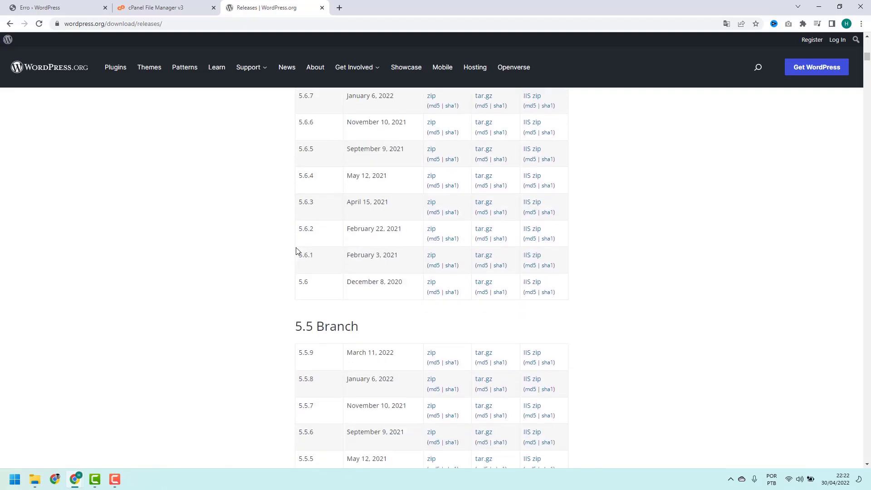
scroll(294, 321, "down", 1)
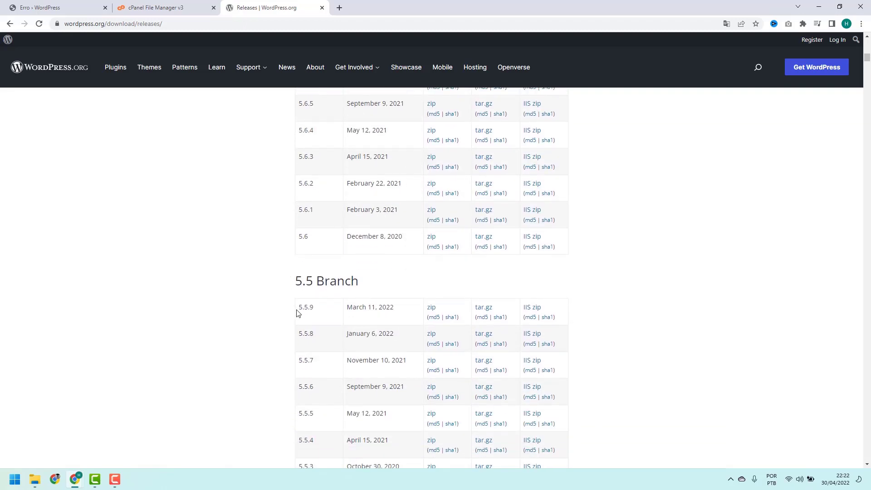
left_click_drag(298, 310, 311, 308)
left_click(306, 307)
scroll(319, 314, "down", 6)
scroll(319, 313, "up", 20)
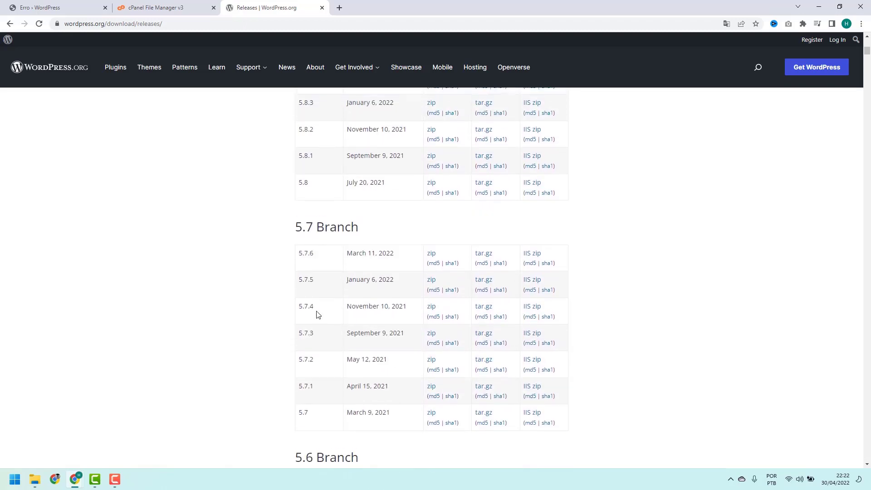
scroll(338, 321, "up", 3)
scroll(321, 323, "down", 2)
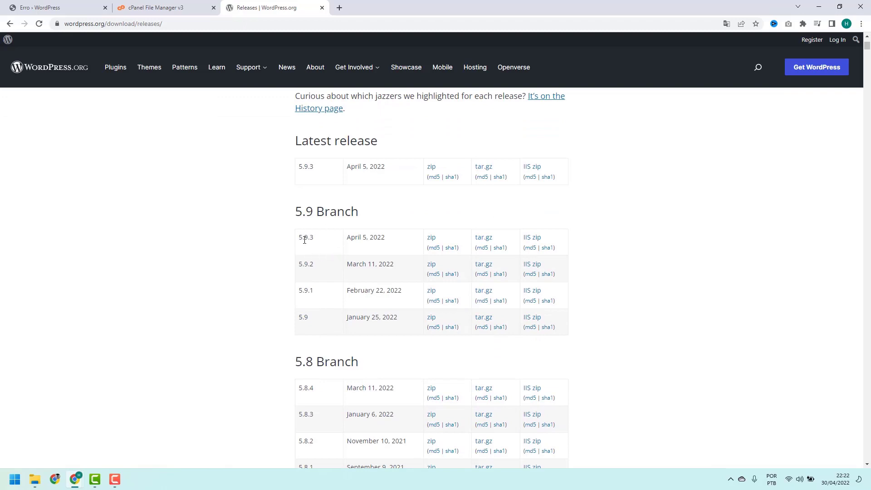
Download the zip package of WordPress 5.9.3 from the 5.9 Branch
left_click_drag(301, 239, 315, 240)
left_click(307, 238)
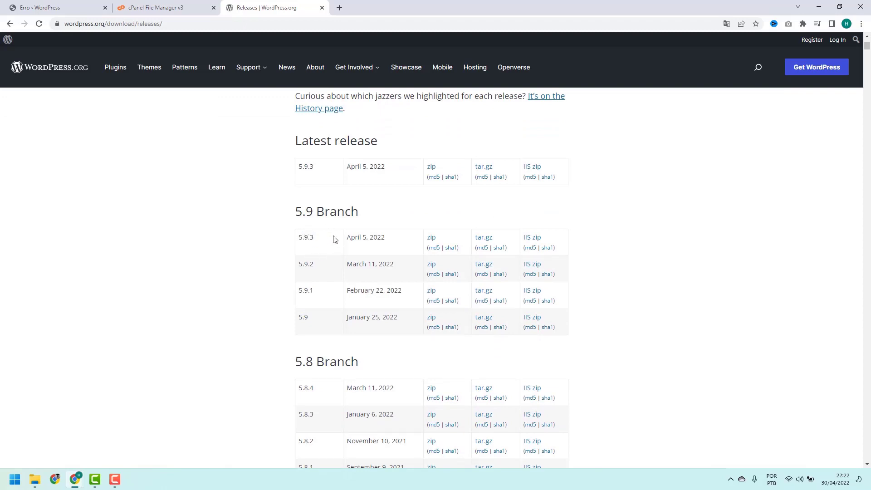
left_click(431, 238)
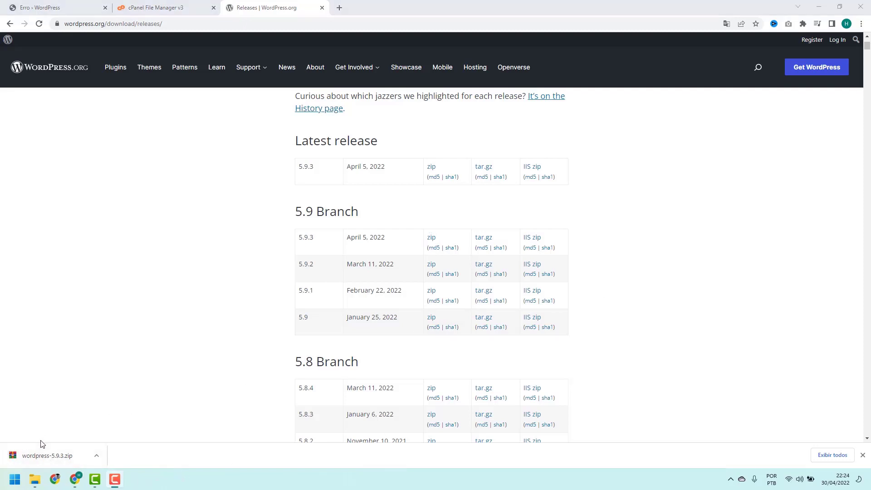
In the cPanel file manager, upload wordpress-5.9.3.zip from Downloads to the public_html folder and return to its file list
left_click(179, 10)
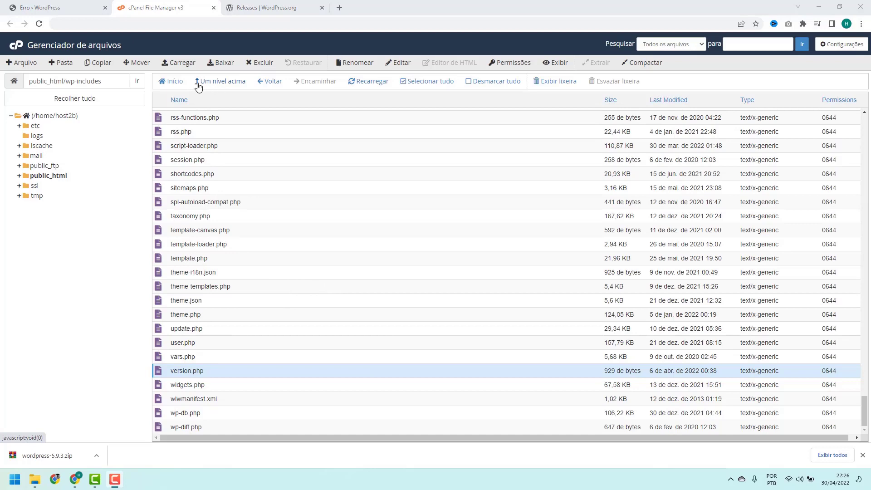
left_click(228, 83)
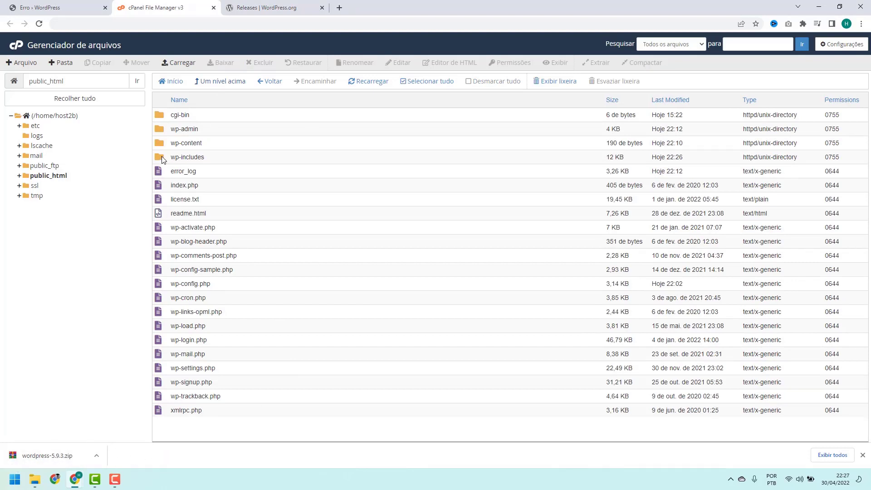
left_click(178, 63)
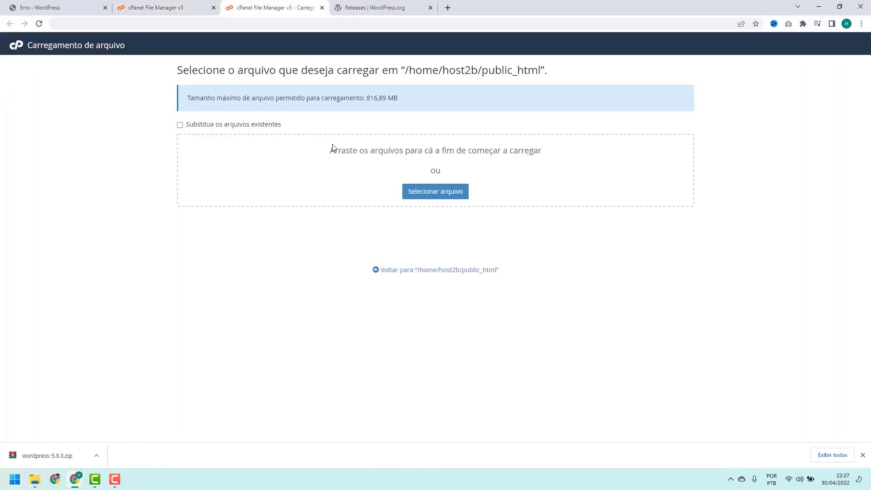
left_click(433, 193)
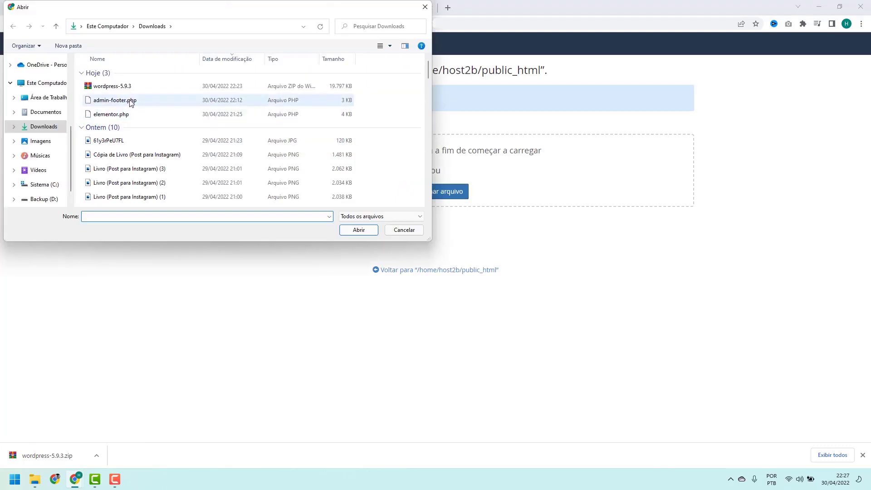
left_click(107, 88)
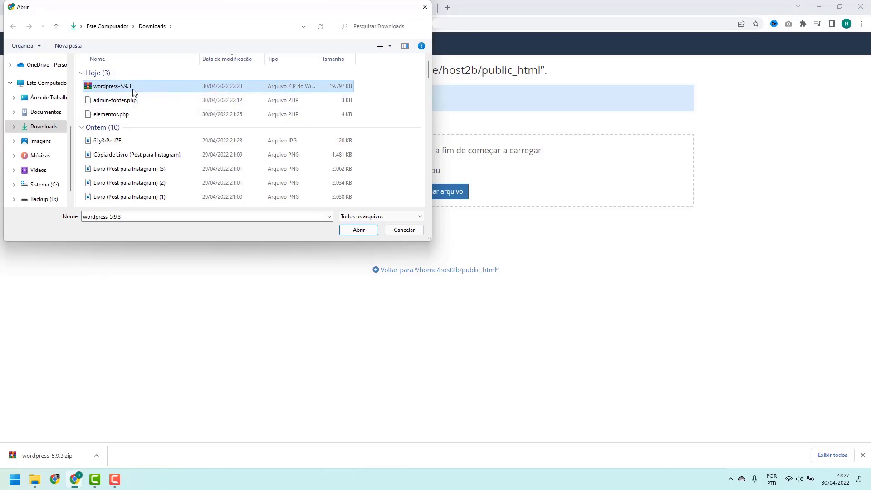
left_click(359, 230)
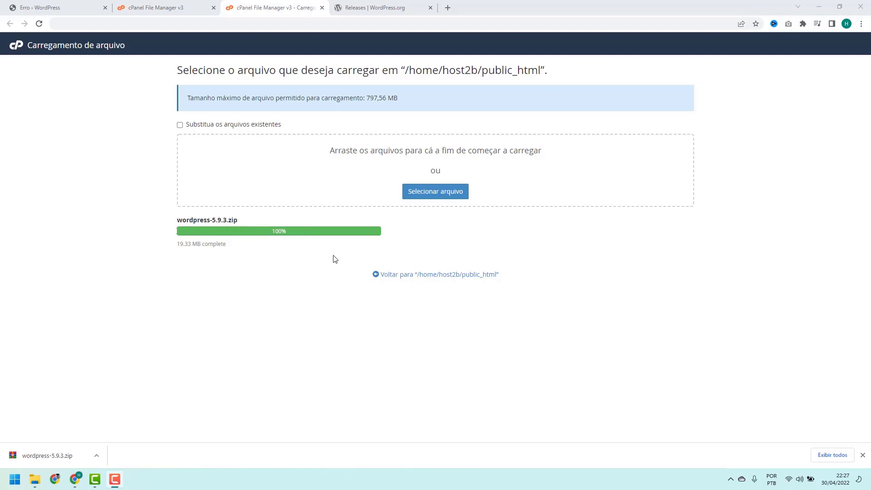
left_click(396, 280)
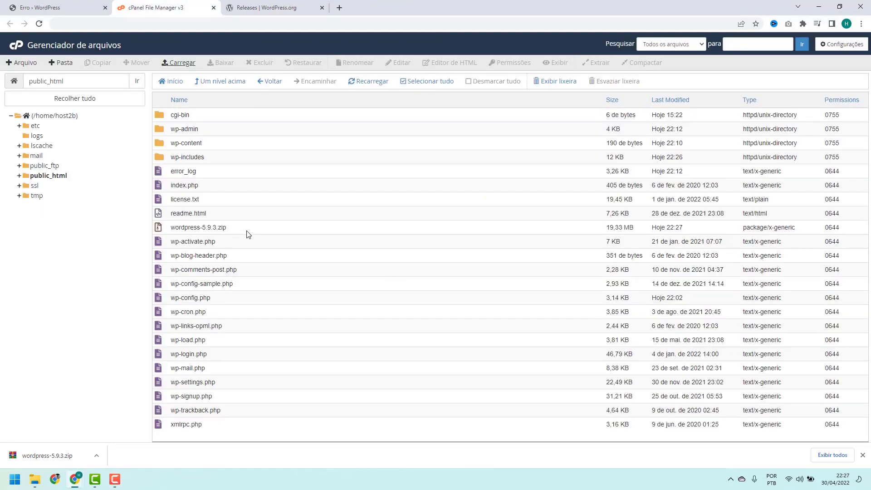
Extract wordpress-5.9.3.zip into /public_html and close the extraction results
left_click(229, 229)
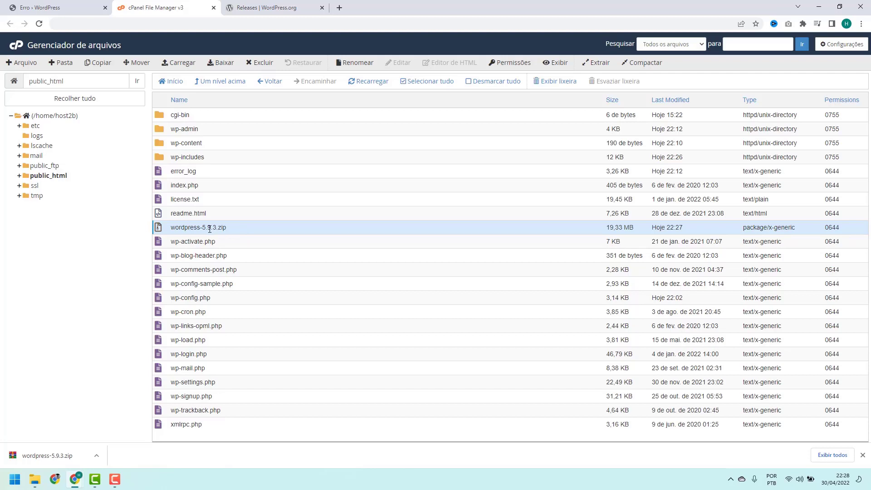
right_click(236, 231)
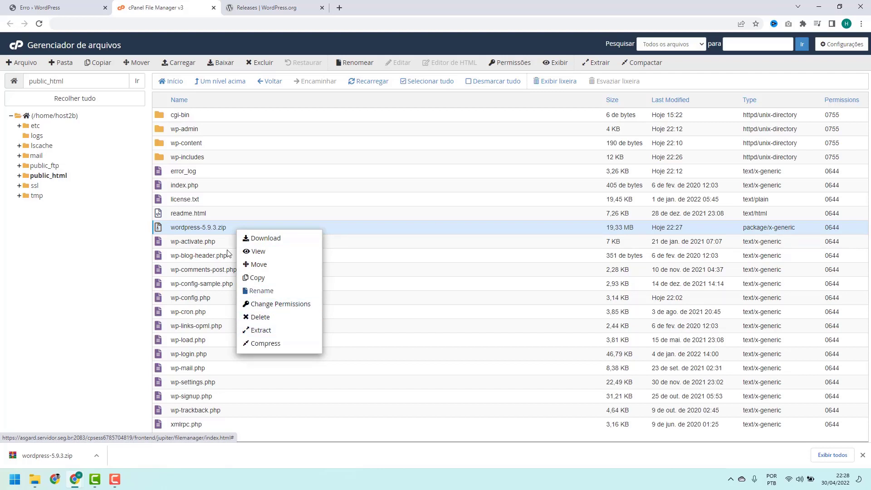
left_click(230, 230)
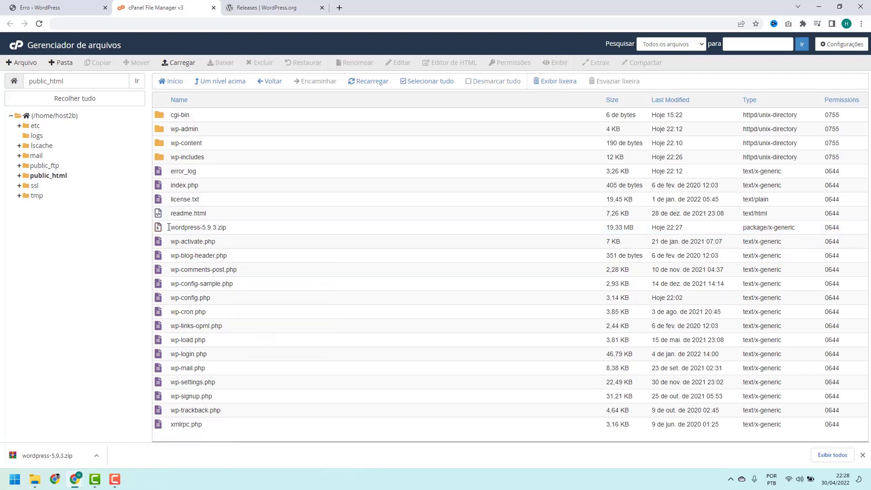
left_click(236, 234)
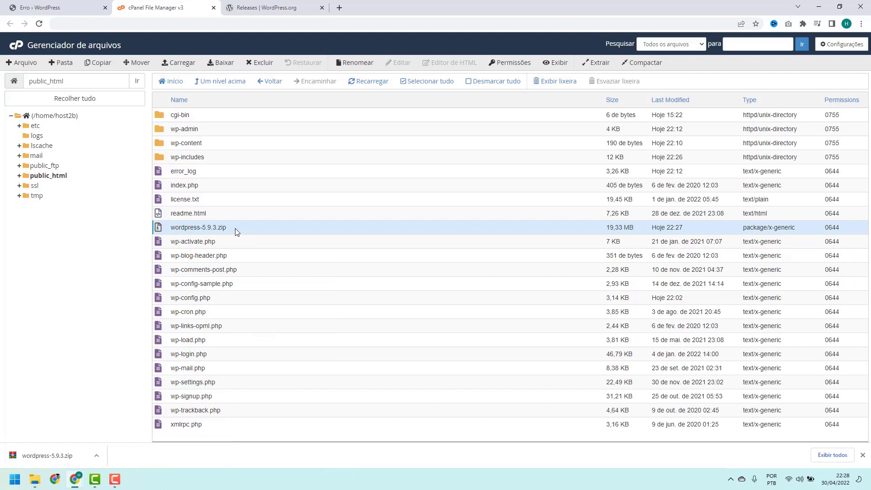
right_click(236, 231)
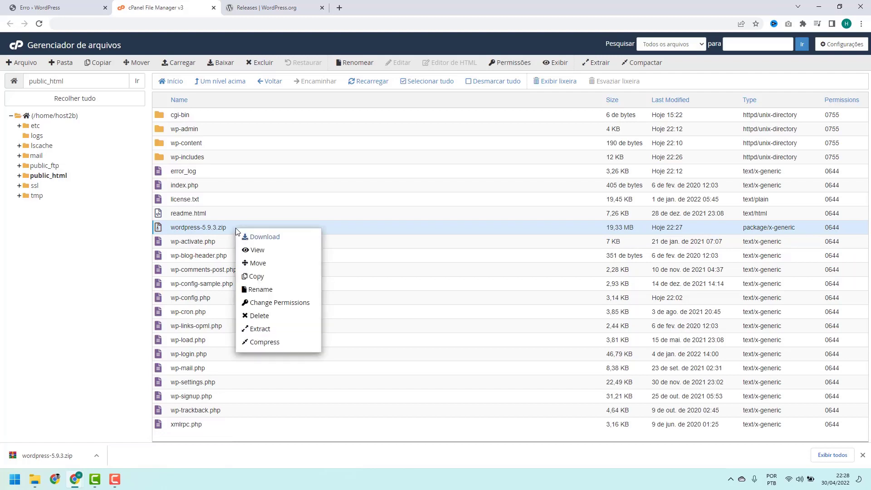
left_click(265, 329)
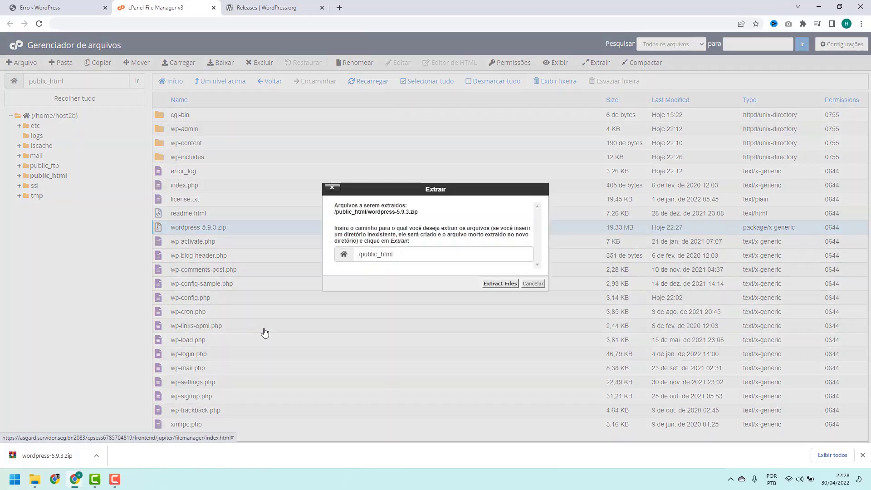
left_click(500, 284)
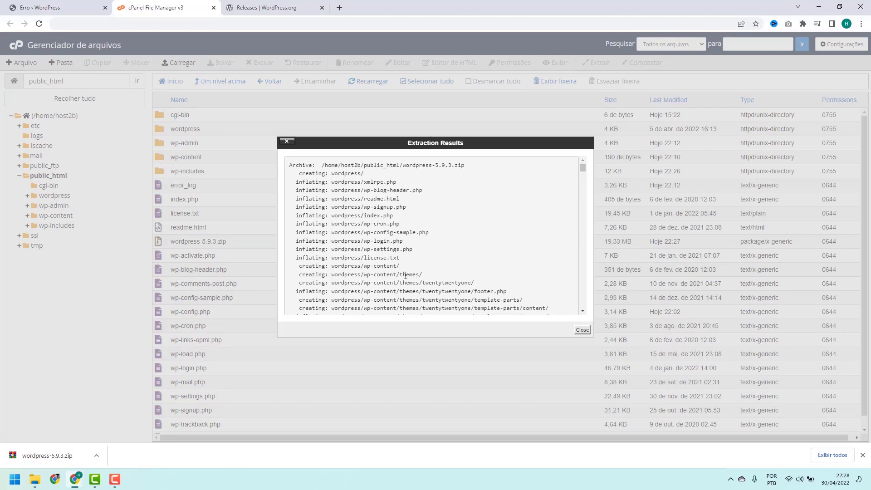
scroll(338, 252, "down", 3)
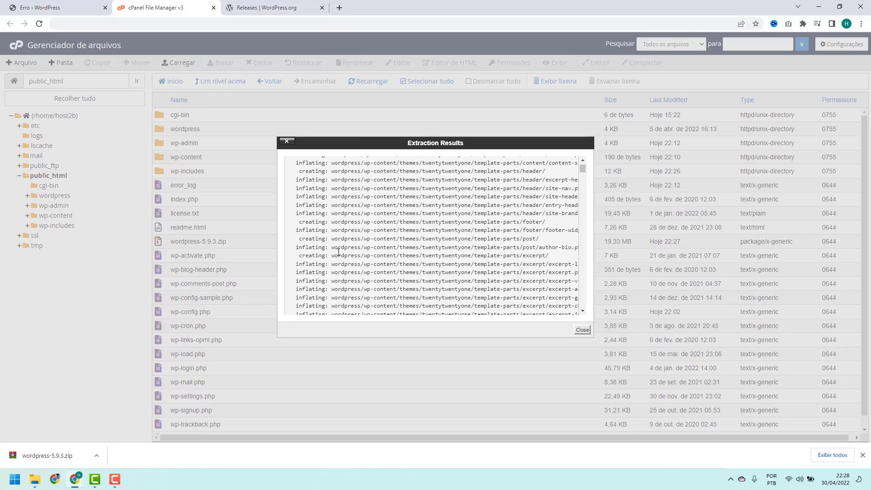
scroll(338, 252, "up", 5)
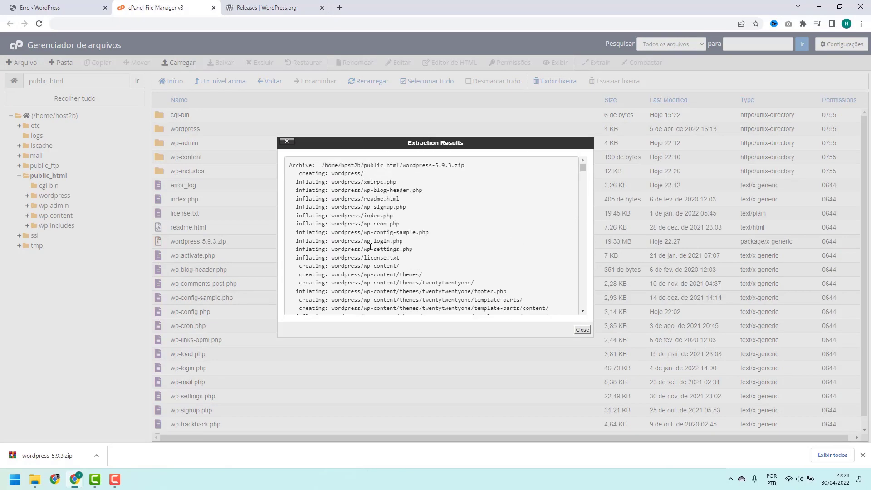
left_click(582, 330)
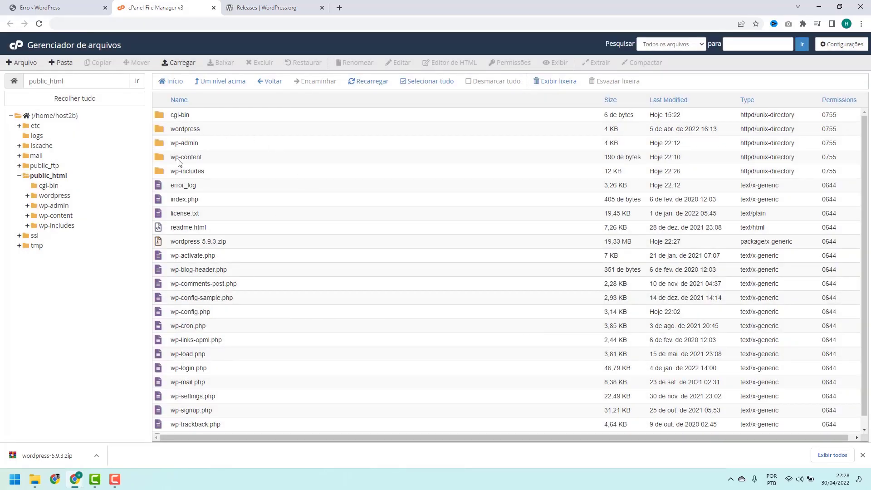
Check the contents of the extracted wordpress folder, and create a folder named backup in public_html
double_click(214, 131)
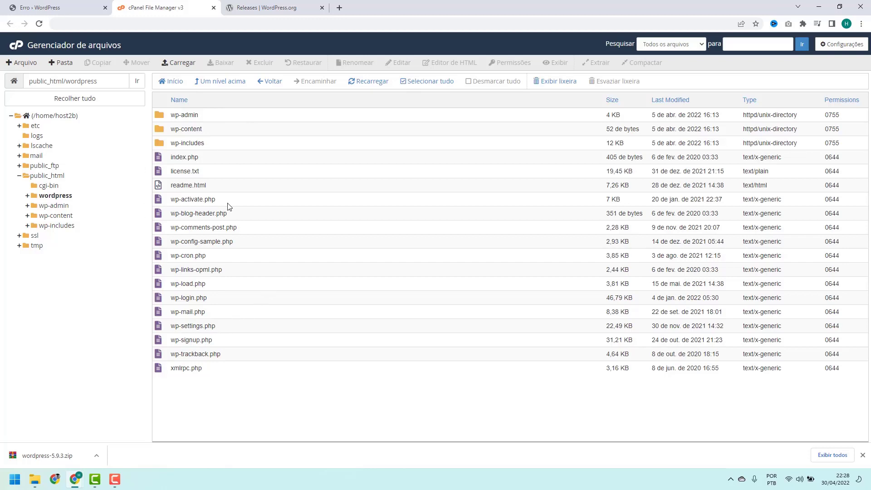
left_click(213, 86)
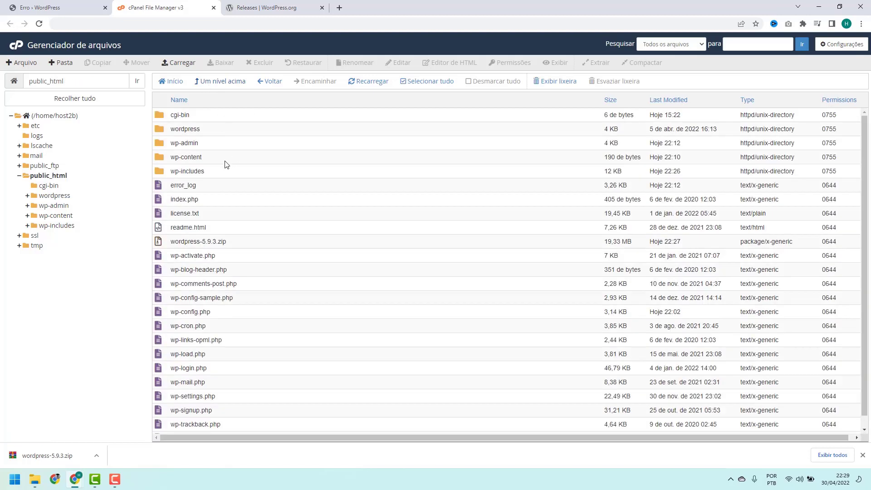
scroll(201, 159, "down", 1)
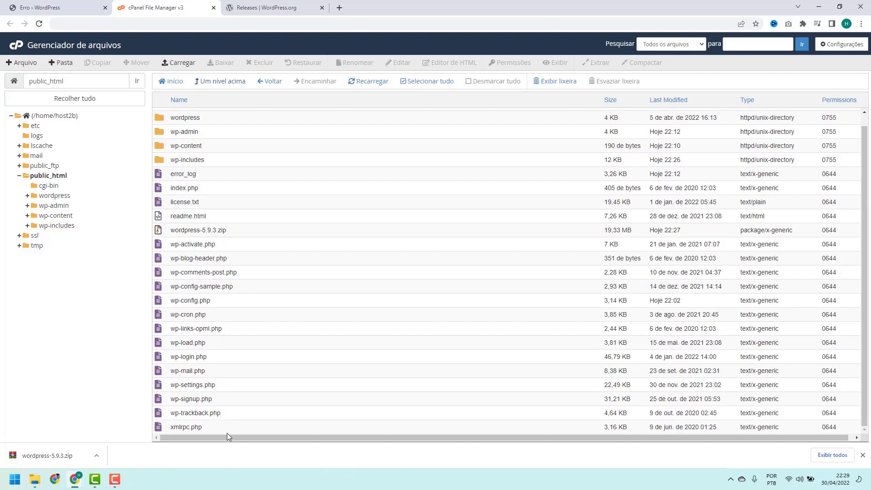
scroll(225, 379, "up", 1)
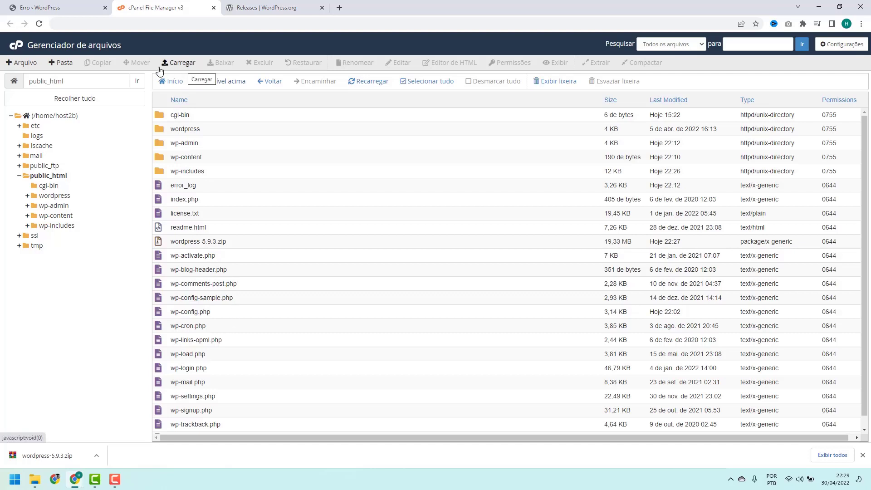
left_click(61, 64)
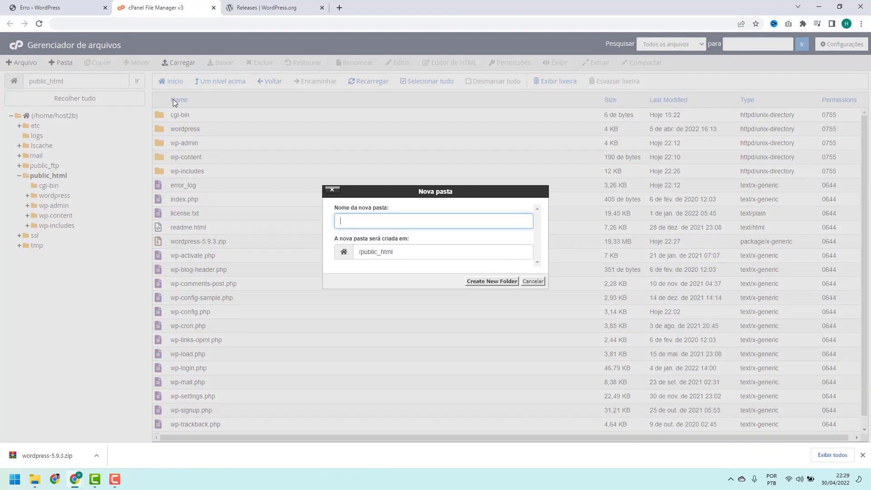
type("backup")
left_click(480, 282)
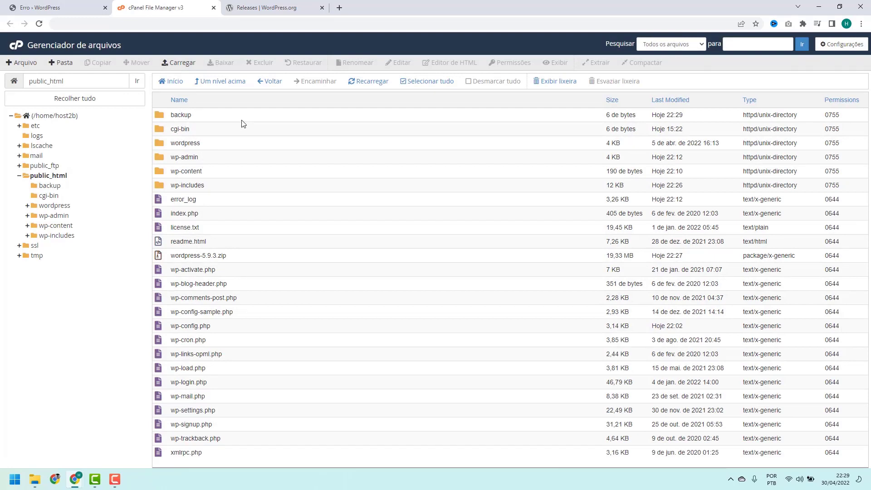
Move the wp-admin and wp-includes folders and all loose files except wp-config.php from public_html to /public_html/backup
left_click(227, 162)
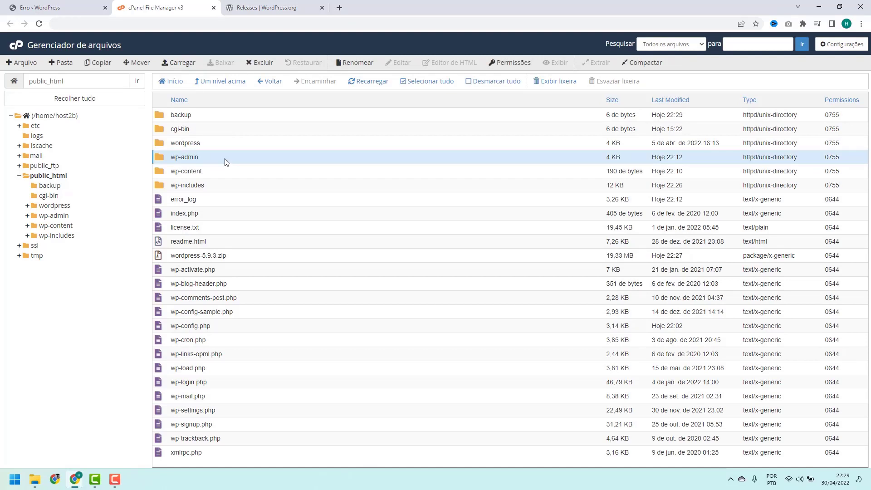
left_click(227, 164)
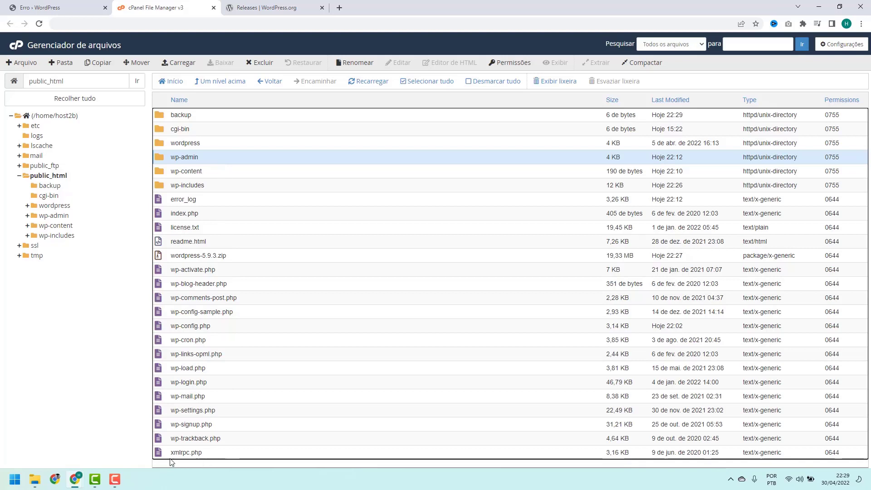
left_click(210, 456, "shift")
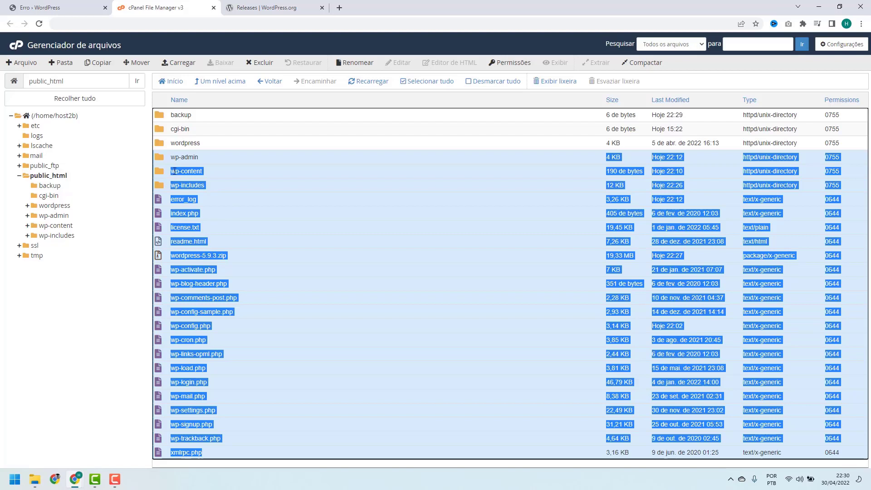
left_click(210, 175, "ctrl")
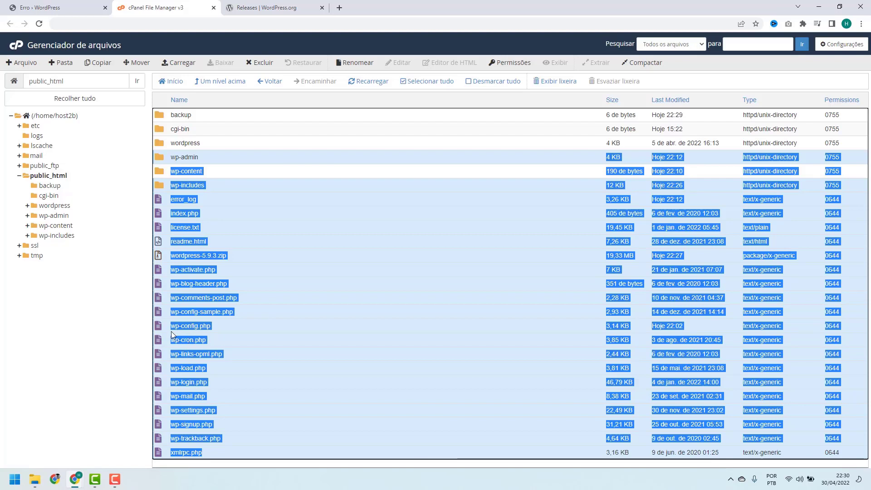
left_click(225, 323, "ctrl")
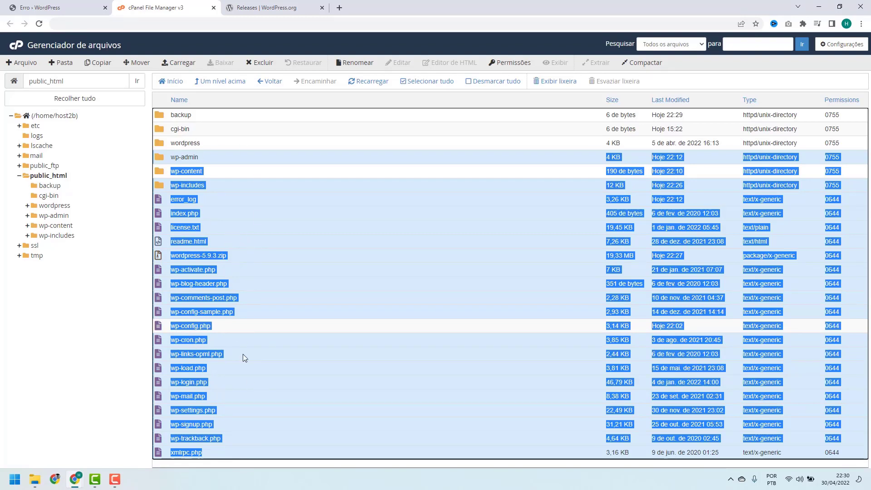
left_click(136, 67)
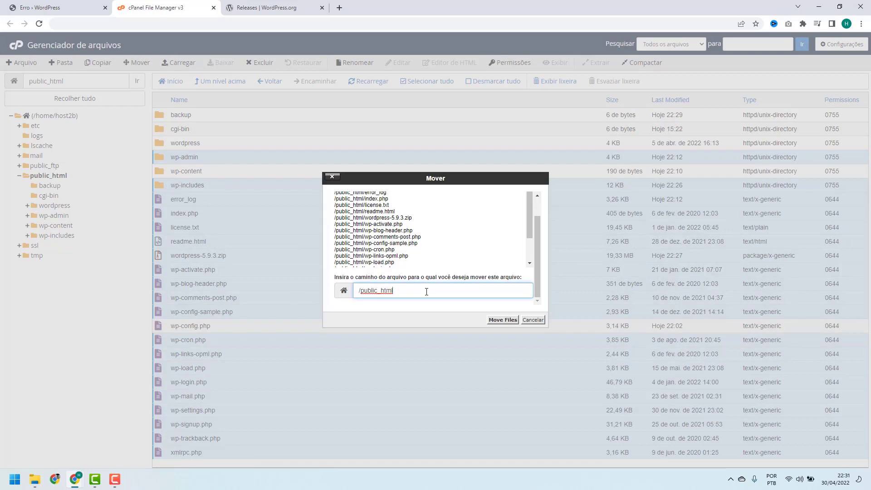
type("/backup")
left_click(497, 321)
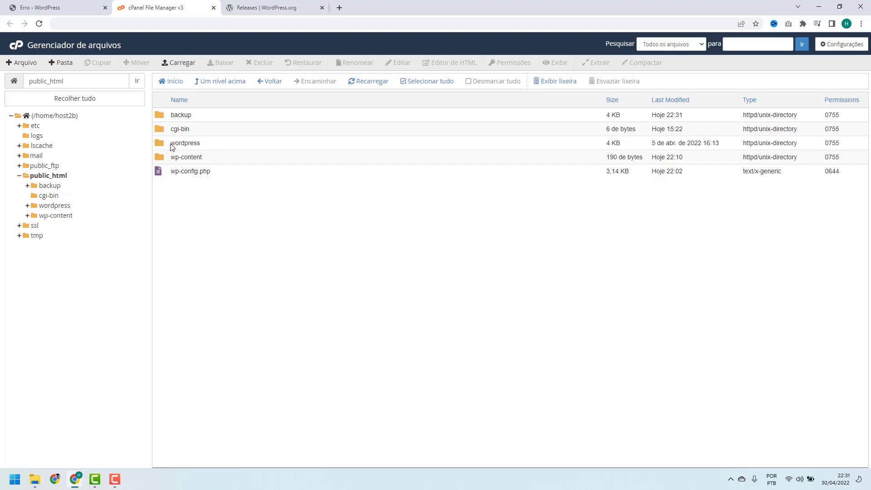
Move everything except wp-content from the extracted wordpress folder to /public_html, and return to the public_html file list
double_click(203, 143)
left_click(218, 121)
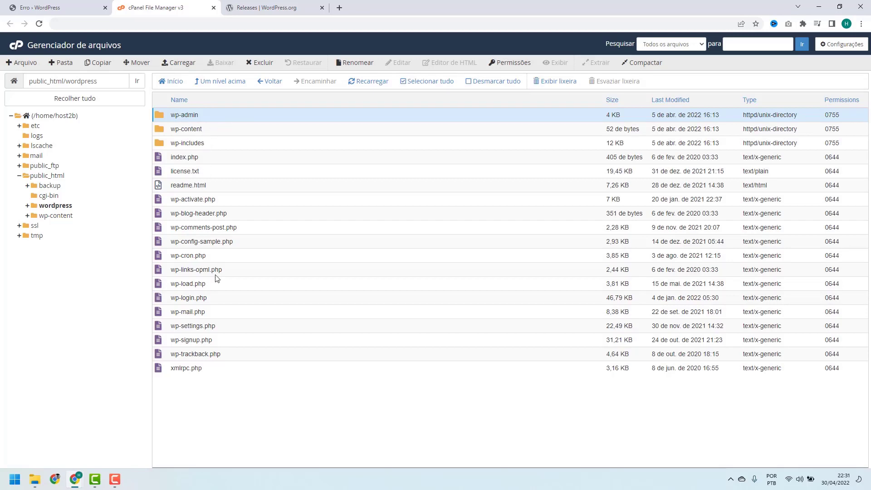
left_click_drag(216, 279, 214, 376)
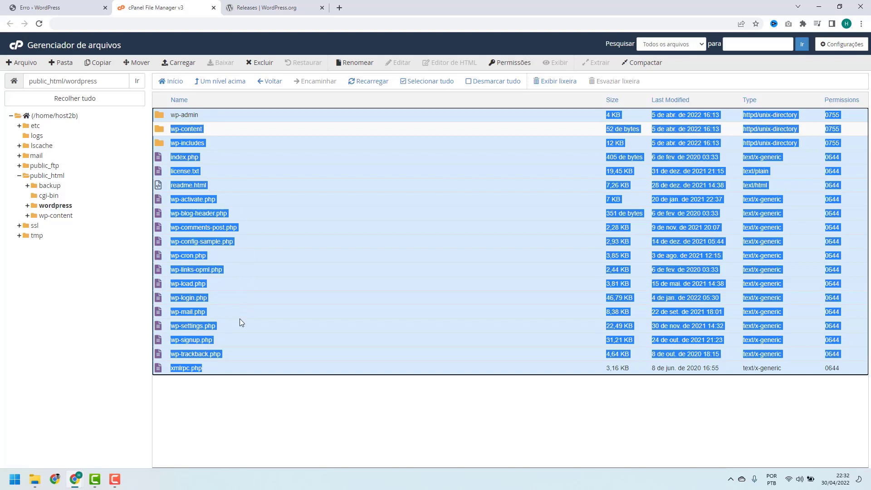
left_click(140, 67)
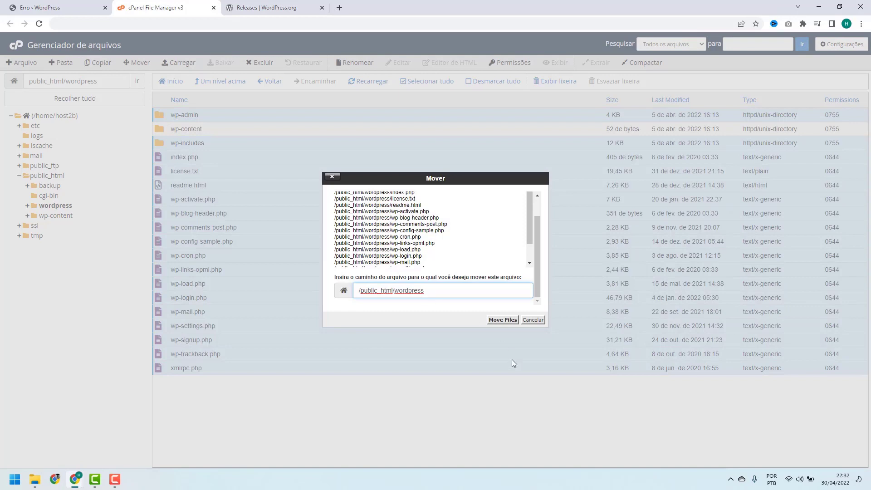
key("BackSpace")
key("BackSpace")
key("BackSpace")
key("BackSpace")
key("BackSpace")
key("BackSpace")
key("BackSpace")
key("BackSpace")
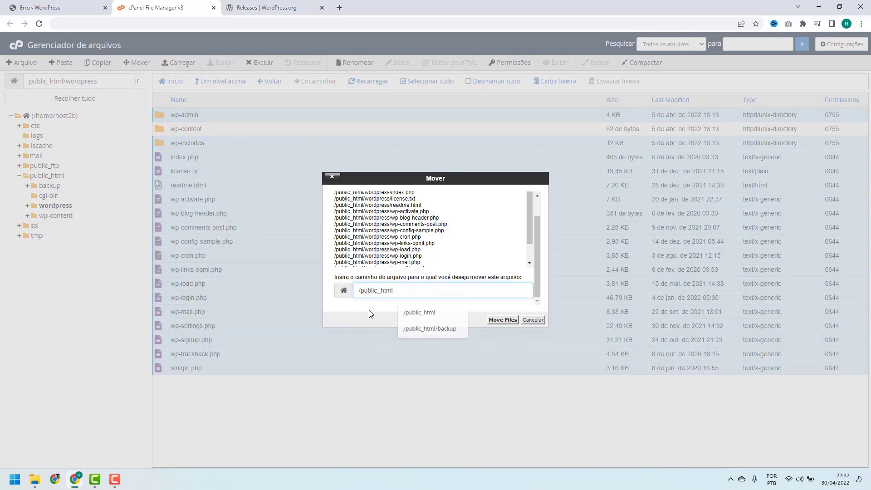
left_click(371, 314)
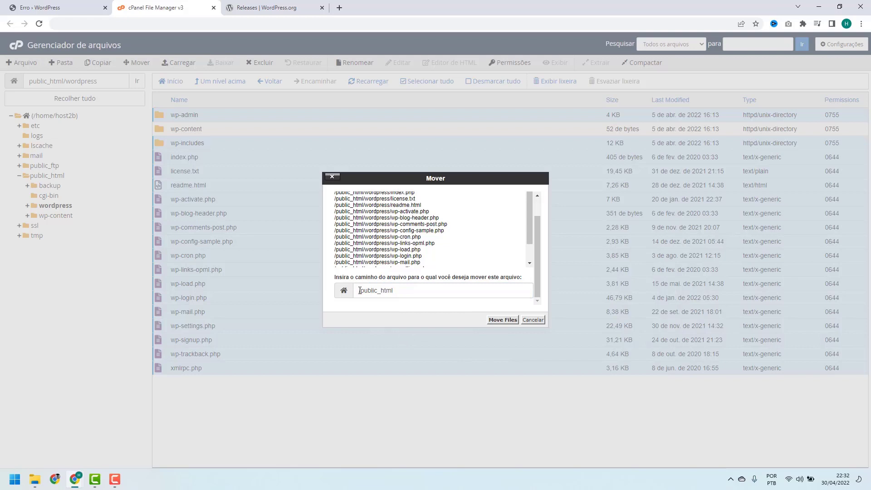
left_click(502, 319)
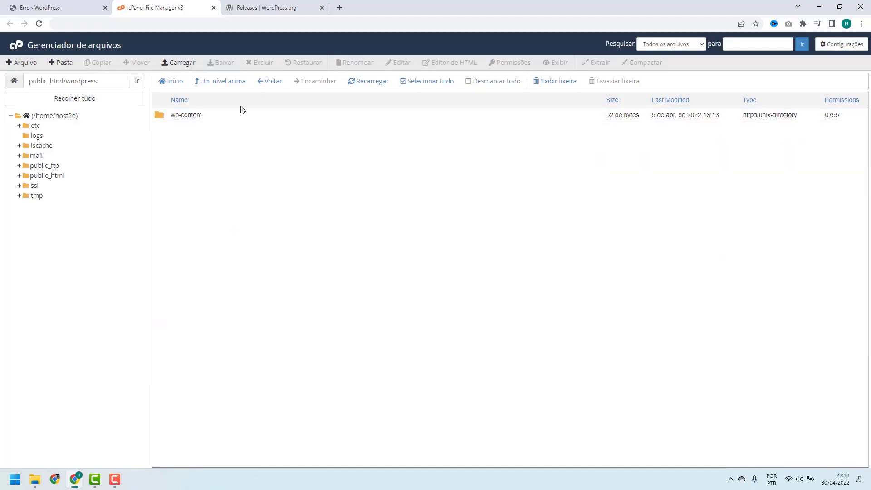
left_click(224, 86)
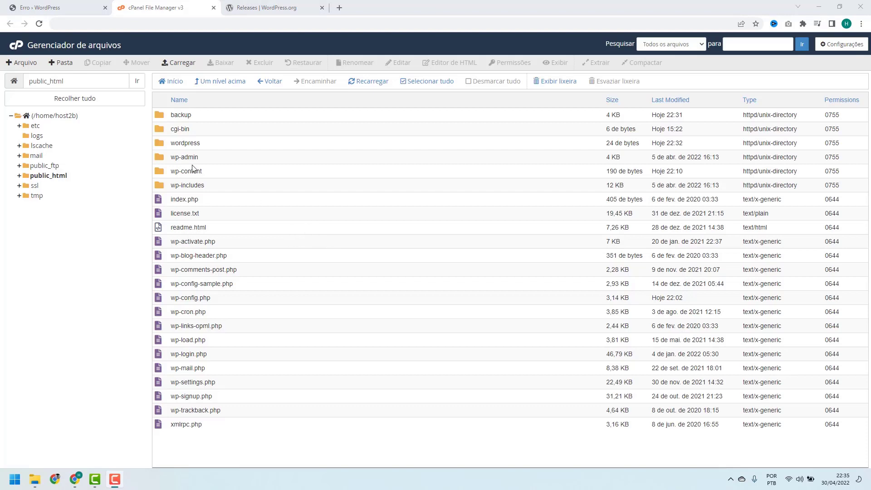
Reload the host2b.online site and look through its homepage down to the footer and back
left_click(69, 8)
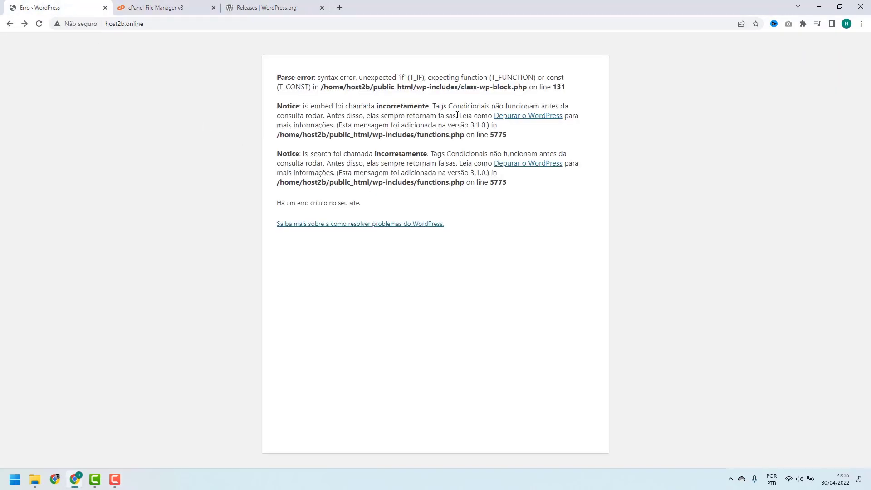
left_click(38, 24)
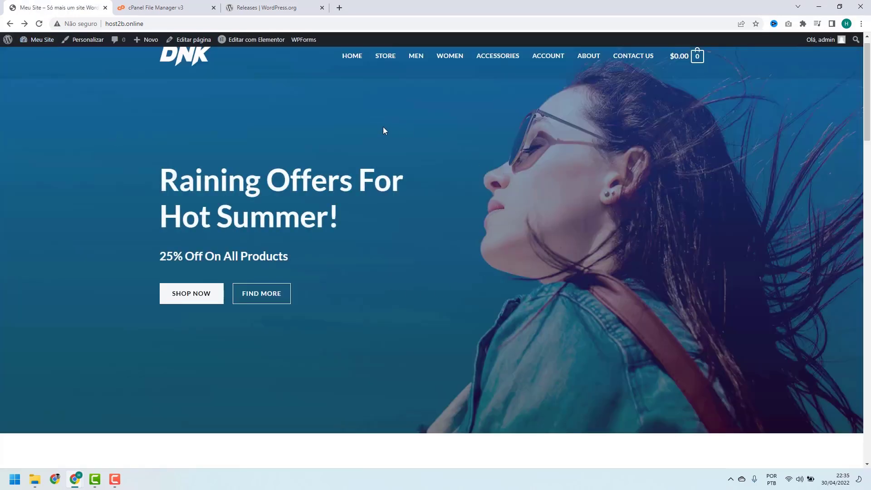
scroll(354, 148, "down", 20)
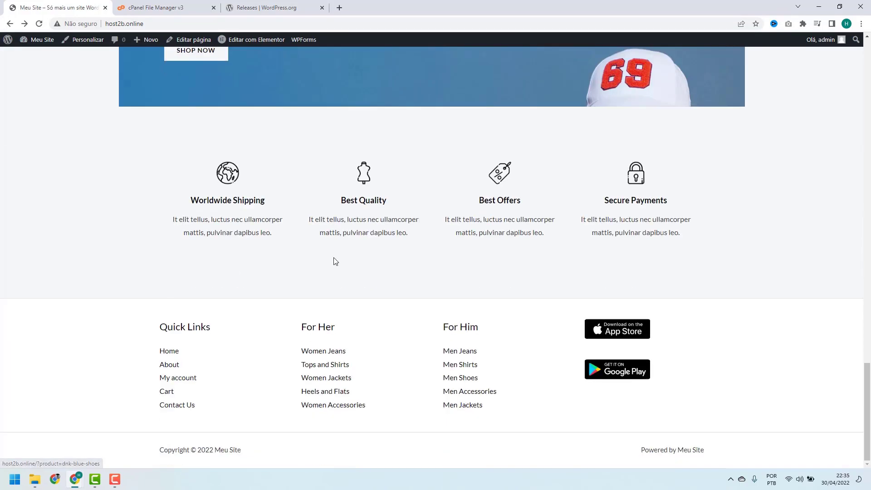
scroll(335, 258, "up", 20)
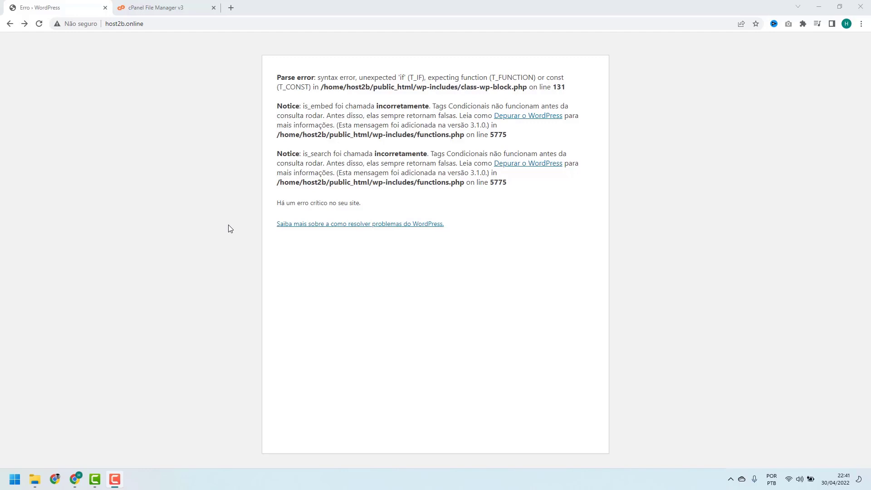
In the cPanel file manager preferences, enable showing hidden files (dotfiles) and save the setting
left_click(166, 5)
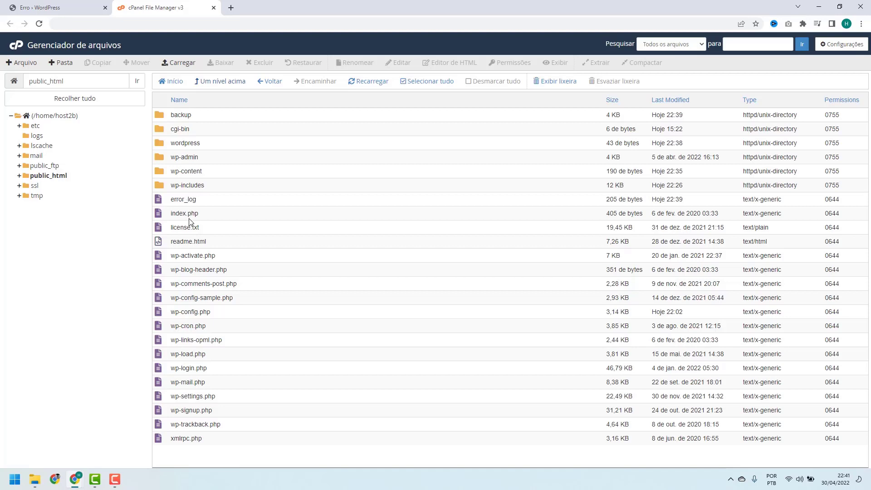
left_click(838, 45)
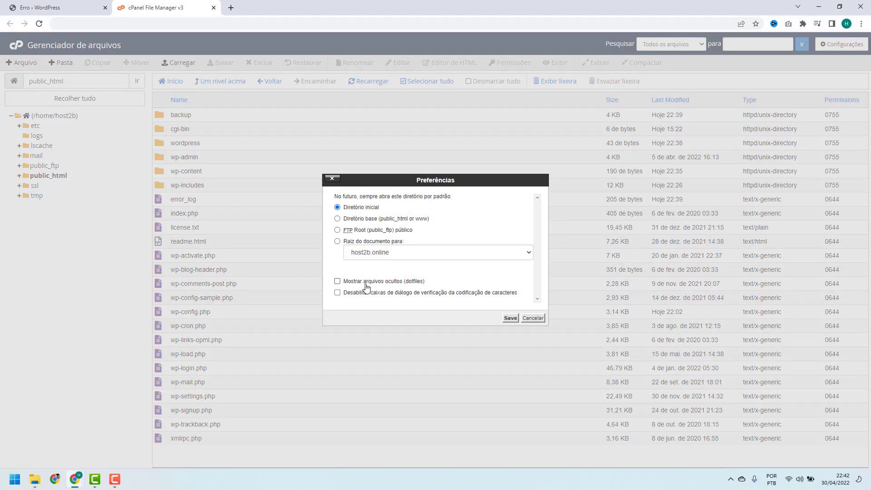
left_click(337, 282)
left_click(510, 319)
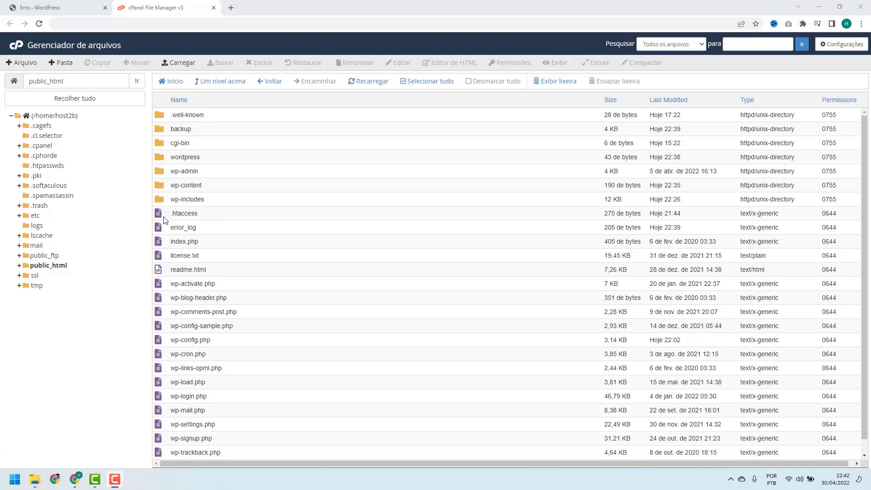
Rename the .htaccess file in public_html to .htaccess-antigo
left_click(201, 215)
right_click(204, 215)
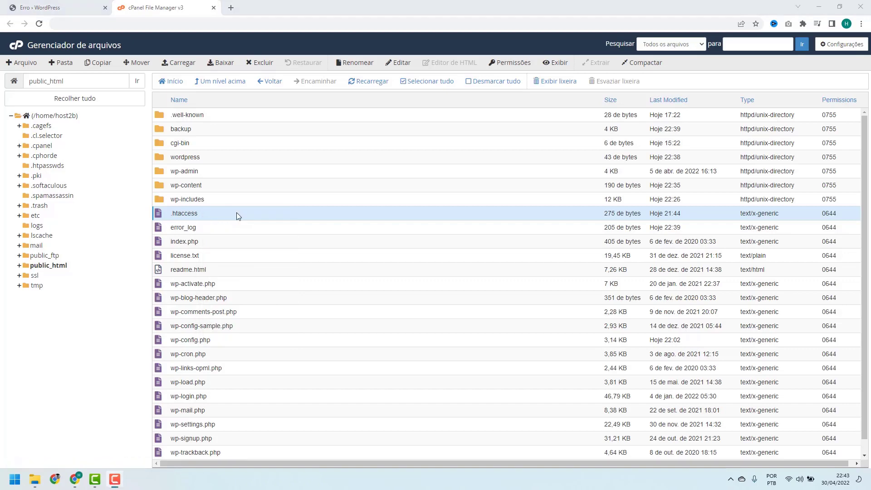
right_click(236, 213)
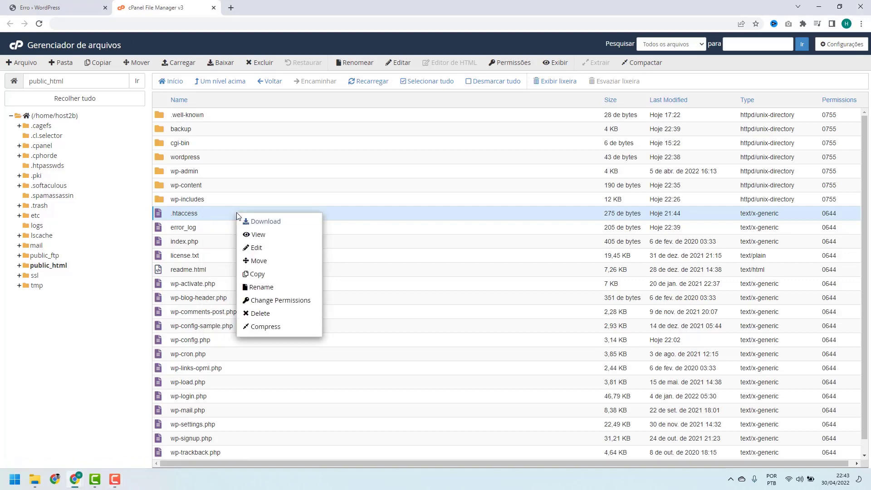
left_click(259, 288)
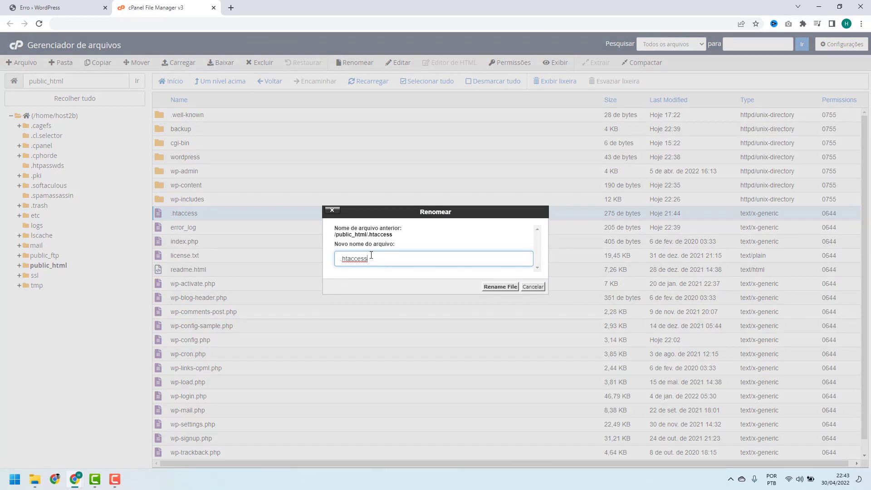
type("-antigo")
left_click(494, 290)
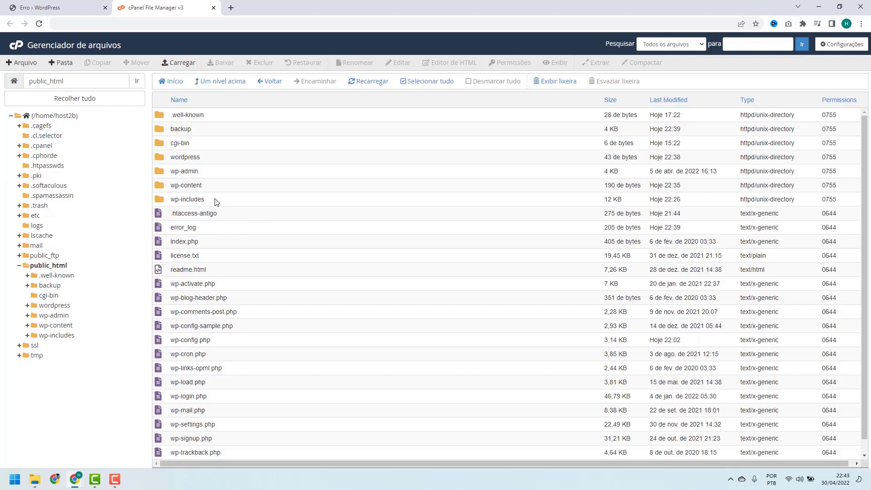
Create a new file named .htaccess in /public_html and open it in the editor
left_click(24, 66)
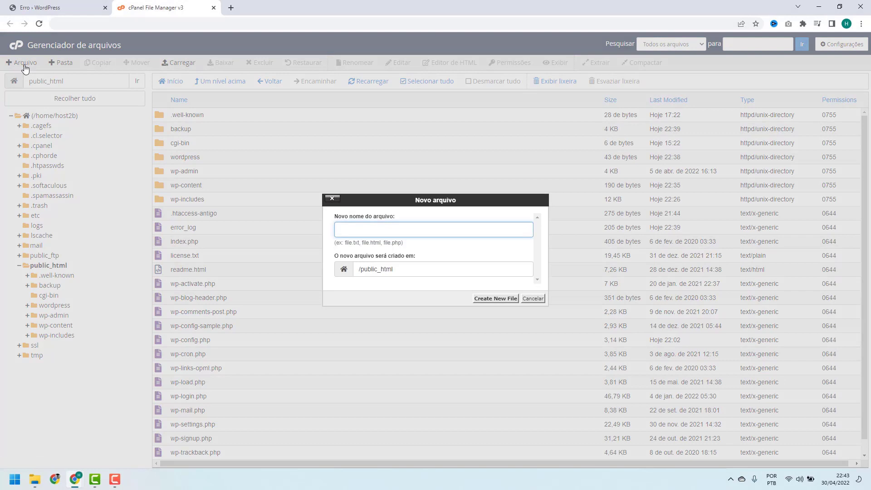
type(".htaccess")
left_click(494, 299)
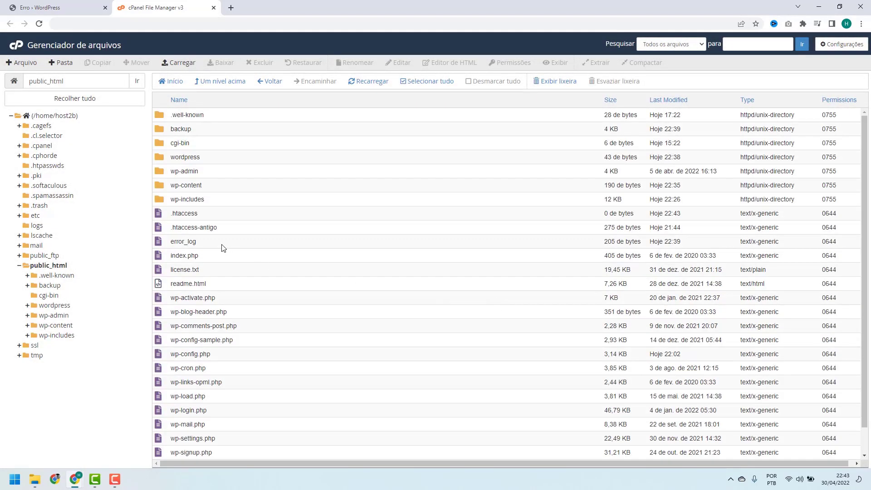
left_click(176, 219)
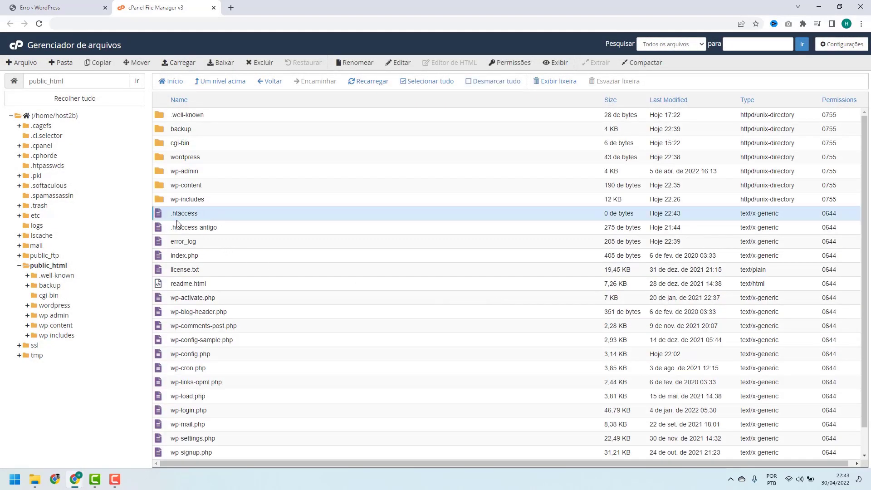
right_click(201, 214)
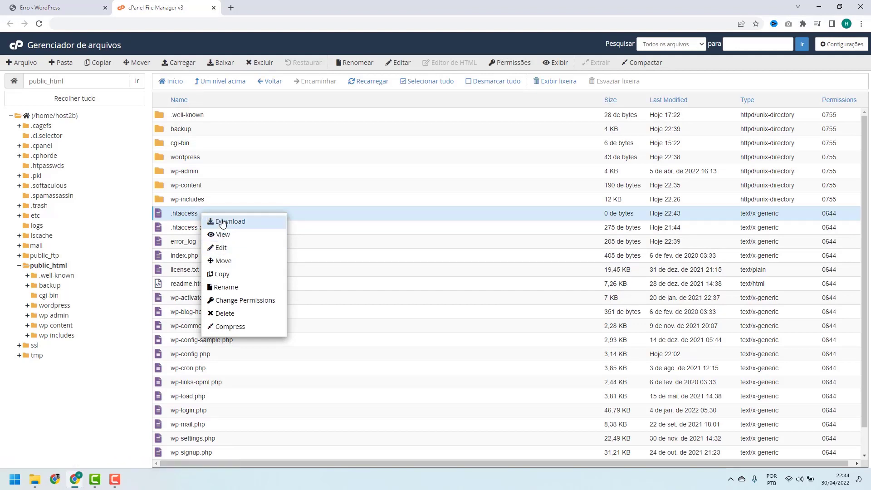
left_click(222, 248)
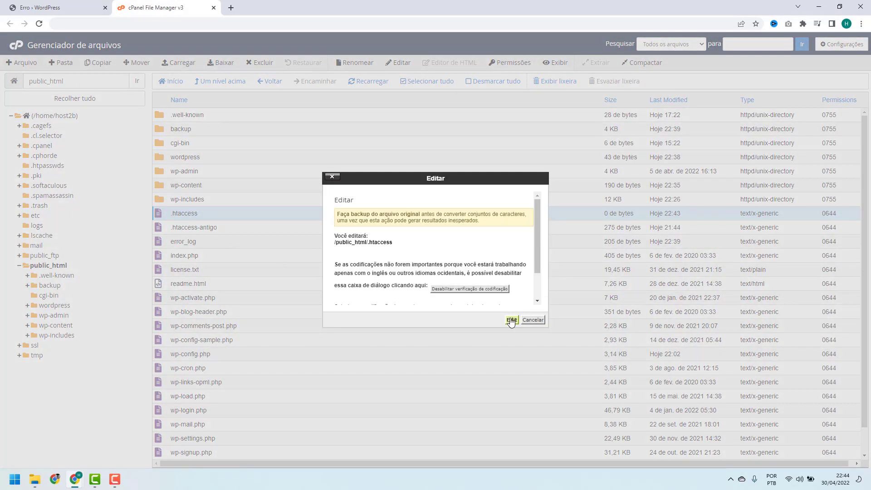
left_click(512, 320)
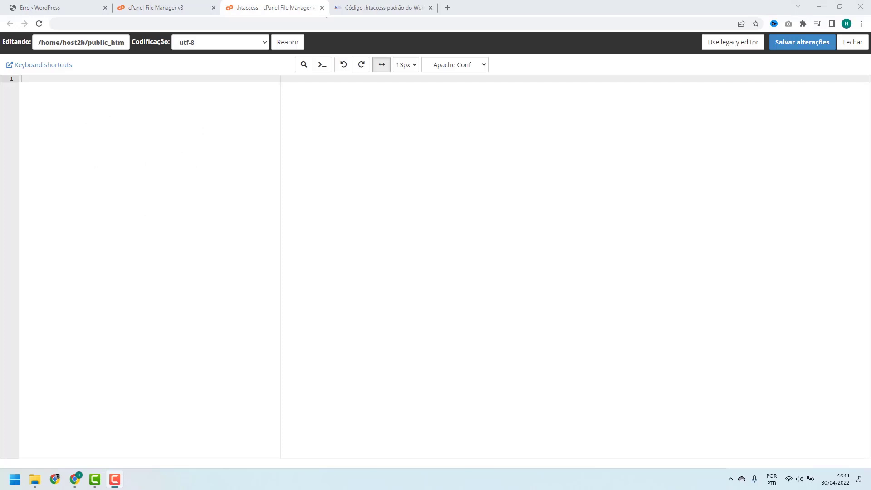
Copy the default WordPress .htaccess code, from # BEGIN WordPress to # END WordPress, from the host2b.net article
left_click(359, 8)
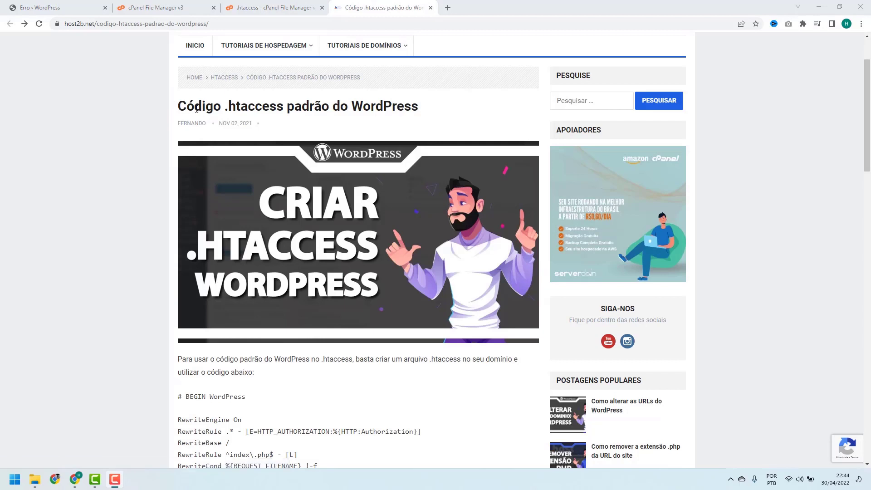
scroll(207, 142, "down", 3)
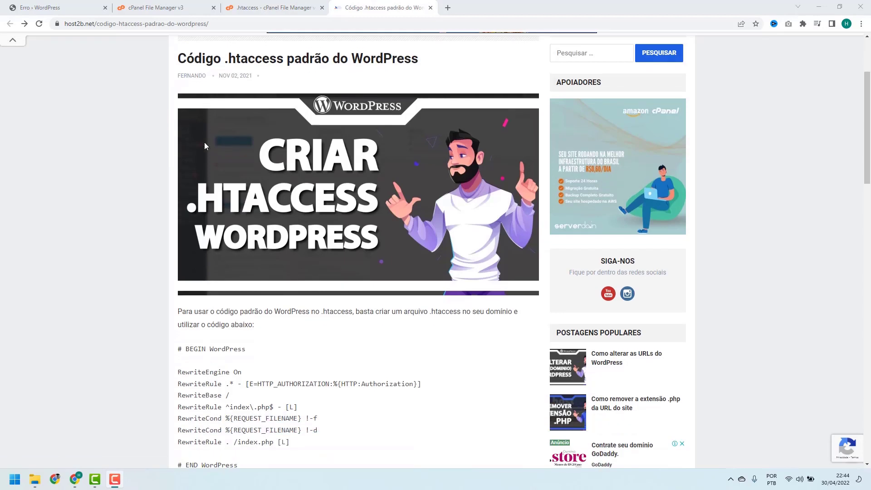
scroll(212, 201, "down", 1)
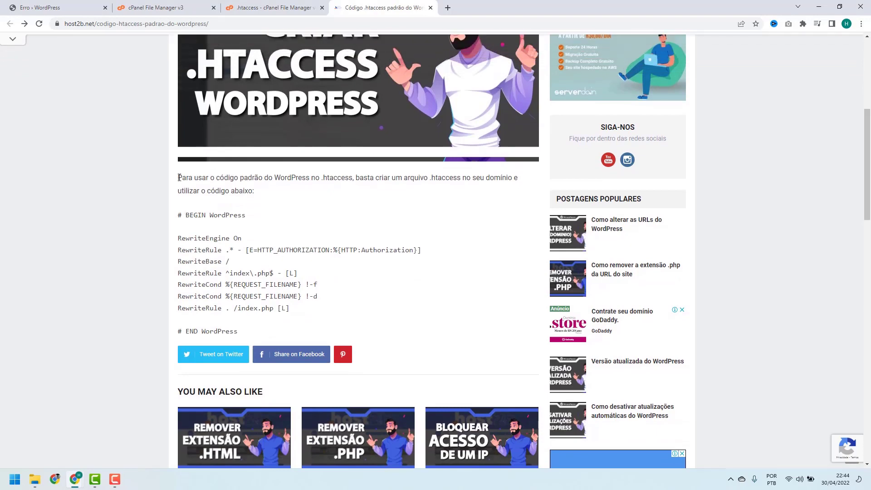
scroll(181, 184, "up", 2)
scroll(181, 184, "down", 1)
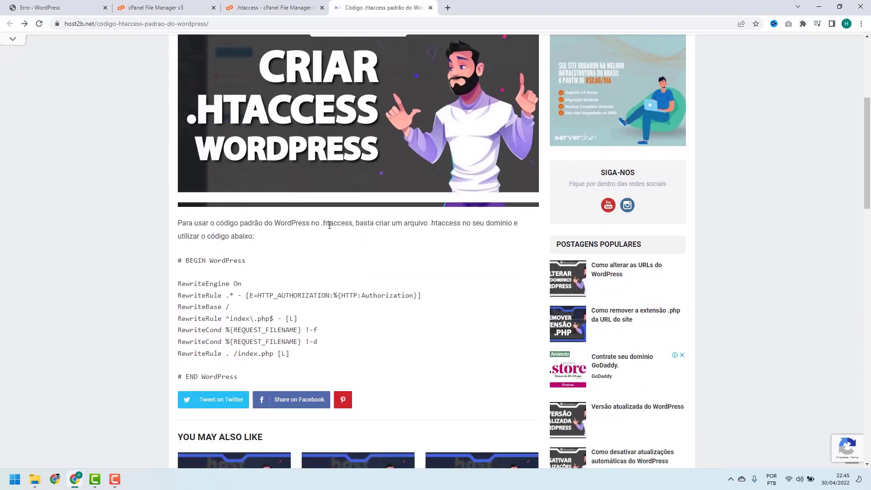
scroll(316, 226, "down", 1)
left_click_drag(244, 336, 168, 219)
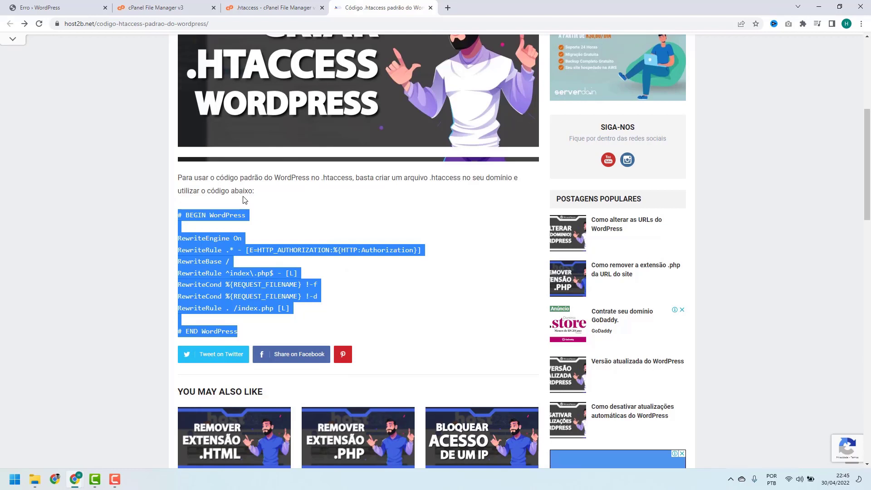
left_click(231, 246)
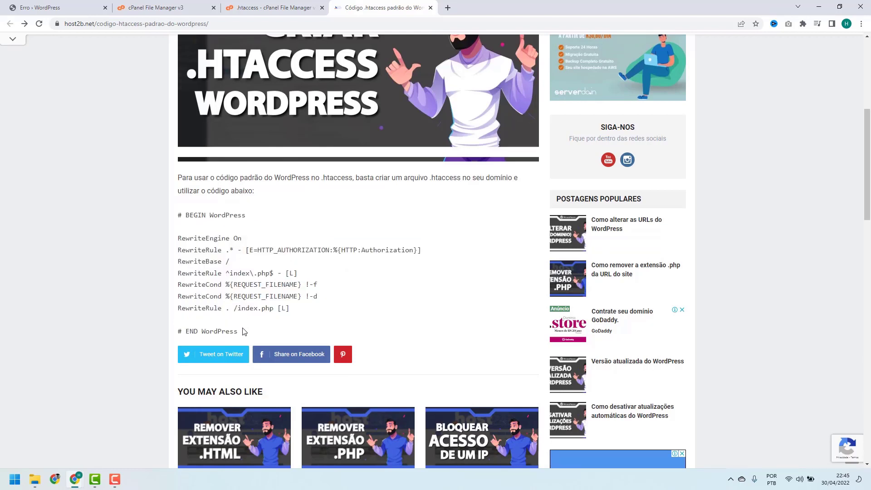
left_click_drag(244, 331, 177, 215)
key("ctrl+c")
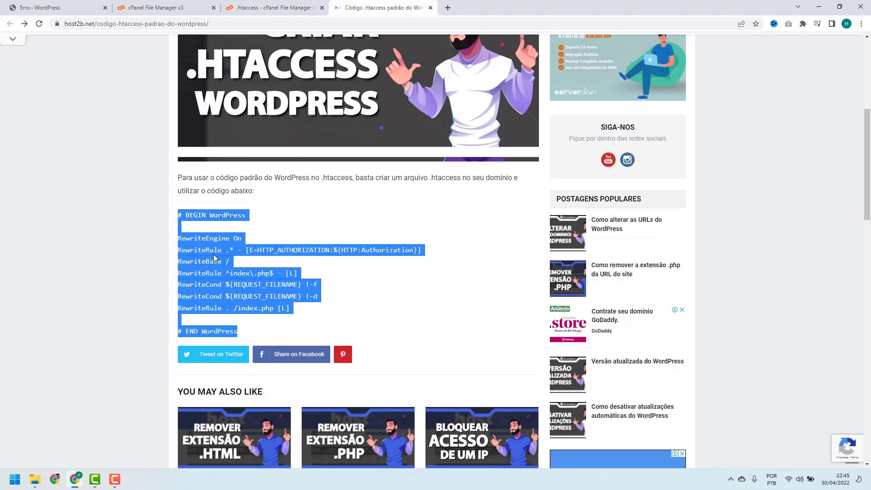
Paste the copied WordPress rewrite code into the empty .htaccess file and save the changes
left_click(252, 12)
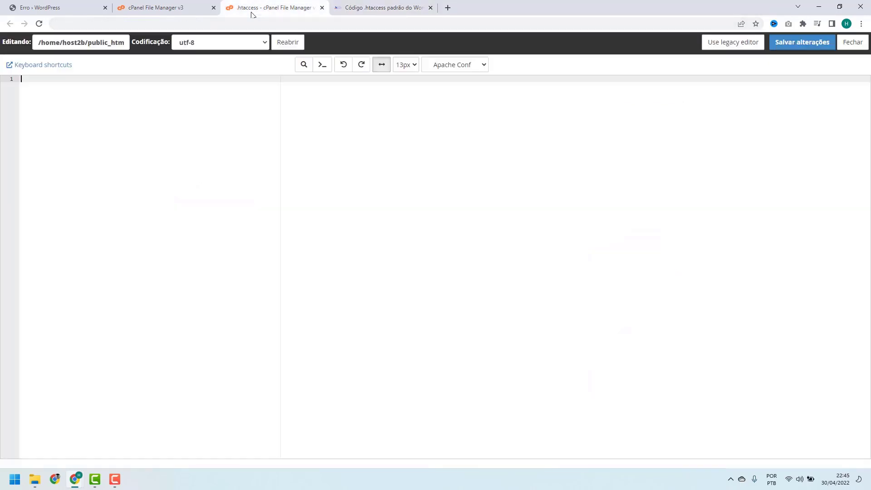
left_click(110, 115)
key("ctrl+v")
left_click_drag(92, 159, 5, 76)
left_click(66, 151)
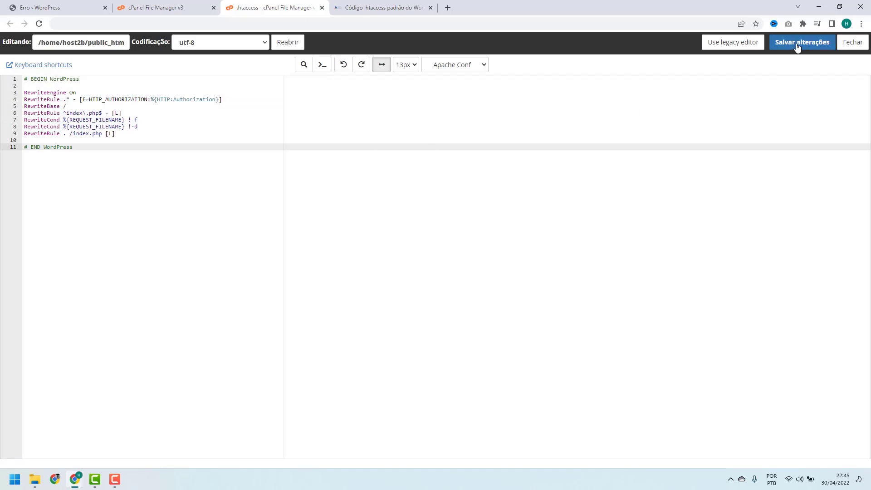
Reload the host2b.online site to check it with the new .htaccess file
left_click(60, 9)
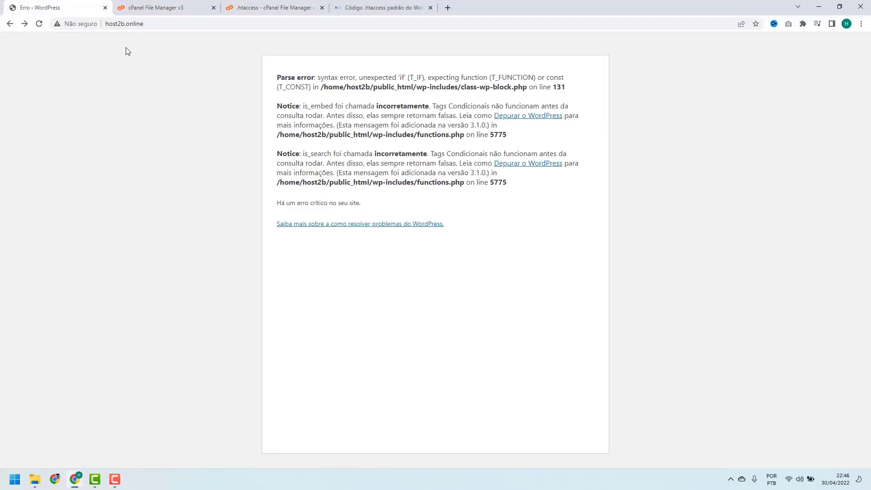
left_click(42, 25)
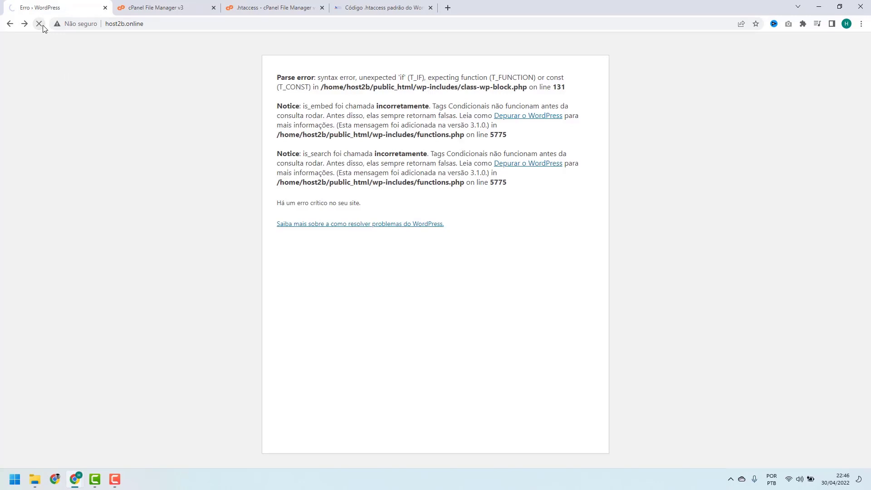